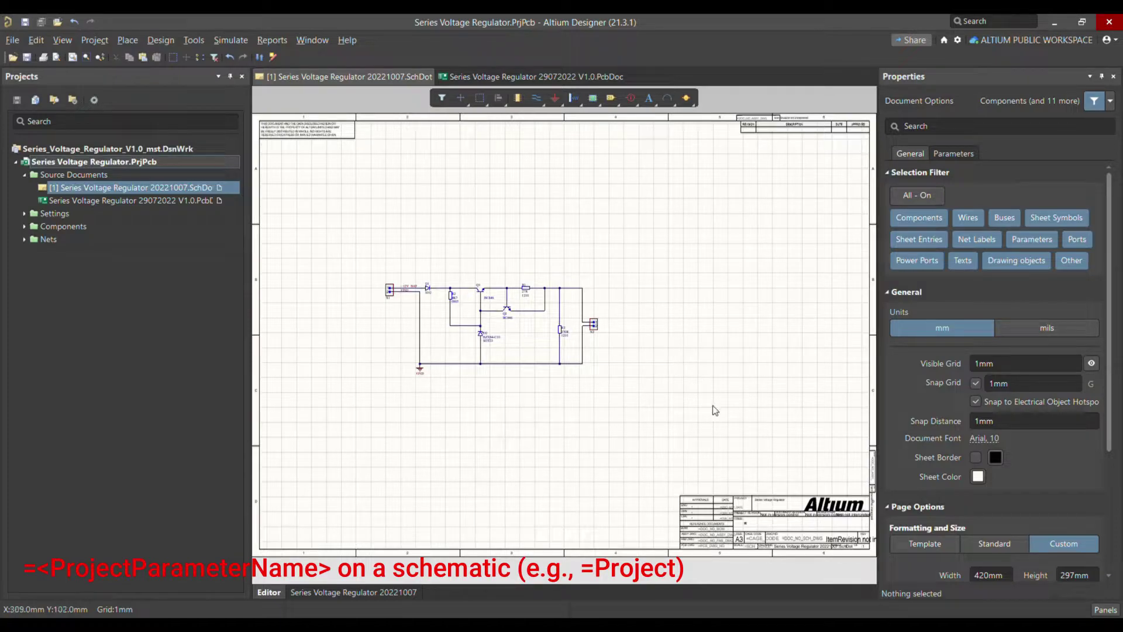
- Add a project parameter called Project Name with the value "Series Voltage regulator" in the project options
{"action": "scroll", "coordinate": [849, 568], "scroll_direction": "up", "scroll_amount": 4, "text": "ctrl"}
{"action": "scroll", "coordinate": [633, 437], "scroll_direction": "down", "scroll_amount": 2, "text": "ctrl"}
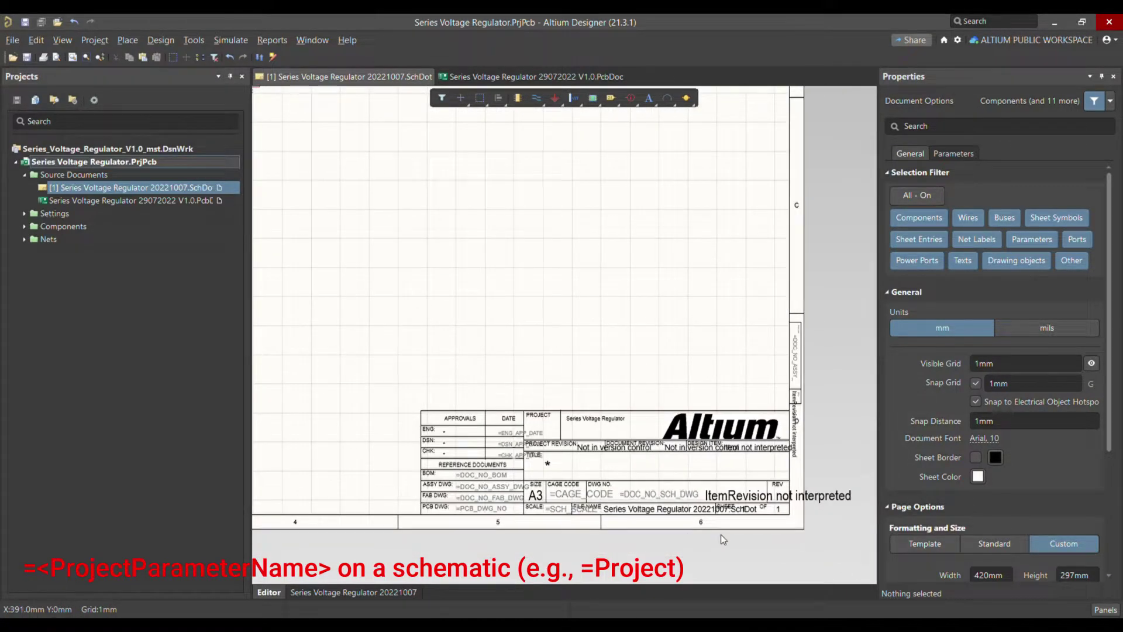
{"action": "scroll", "coordinate": [447, 527], "scroll_direction": "up", "scroll_amount": 2, "text": "ctrl"}
{"action": "scroll", "coordinate": [784, 398], "scroll_direction": "down", "scroll_amount": 1, "text": "ctrl"}
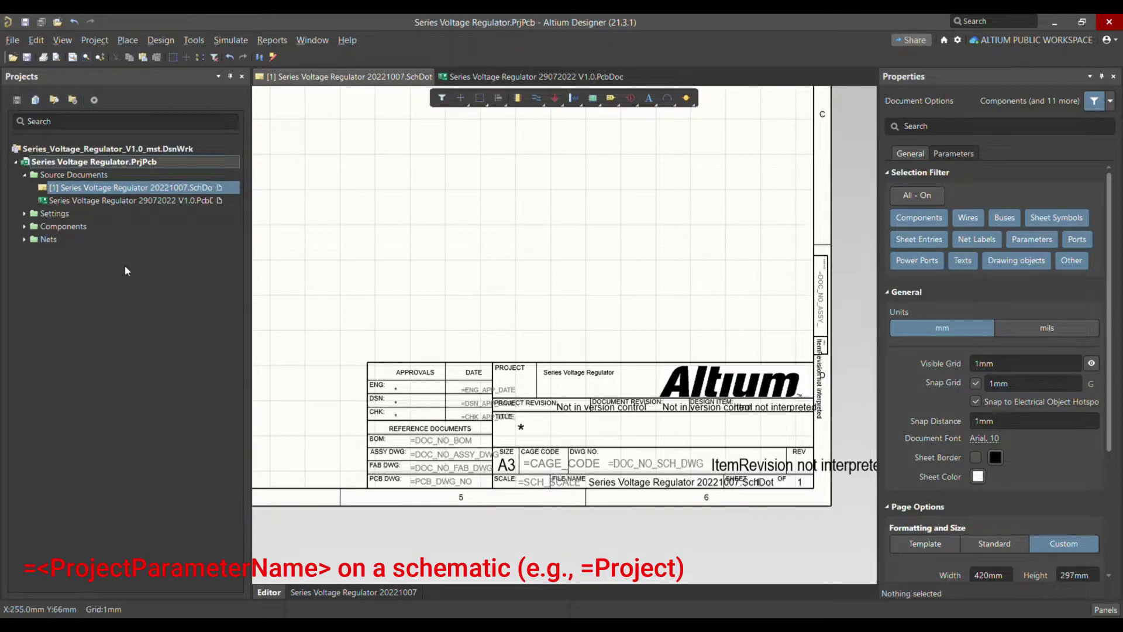
{"action": "left_click", "coordinate": [95, 40]}
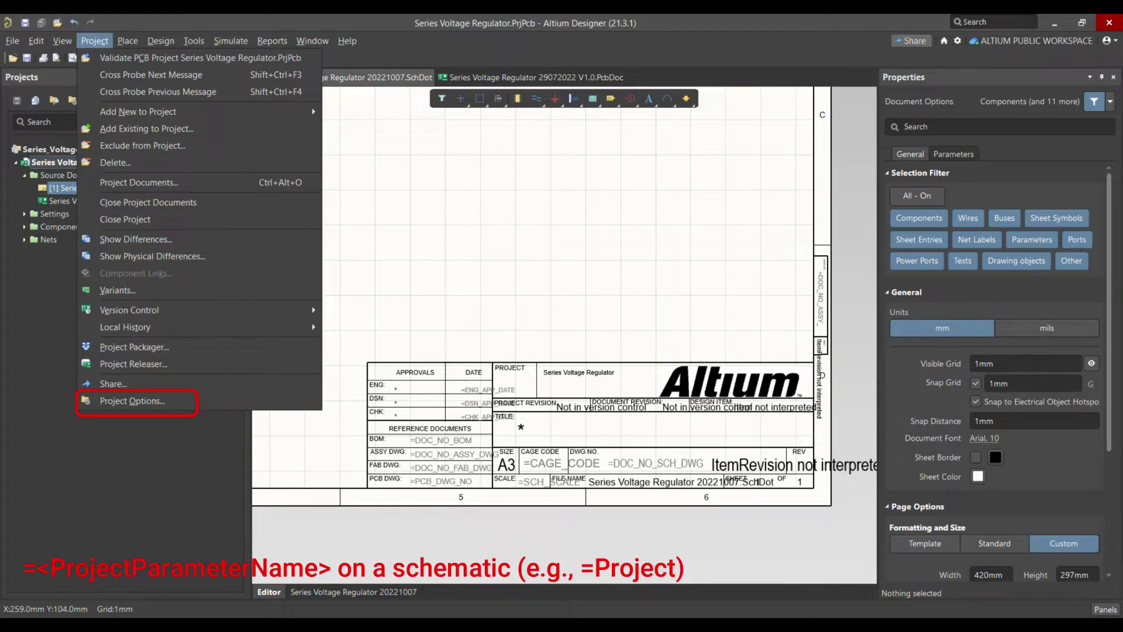
{"action": "left_click", "coordinate": [168, 401]}
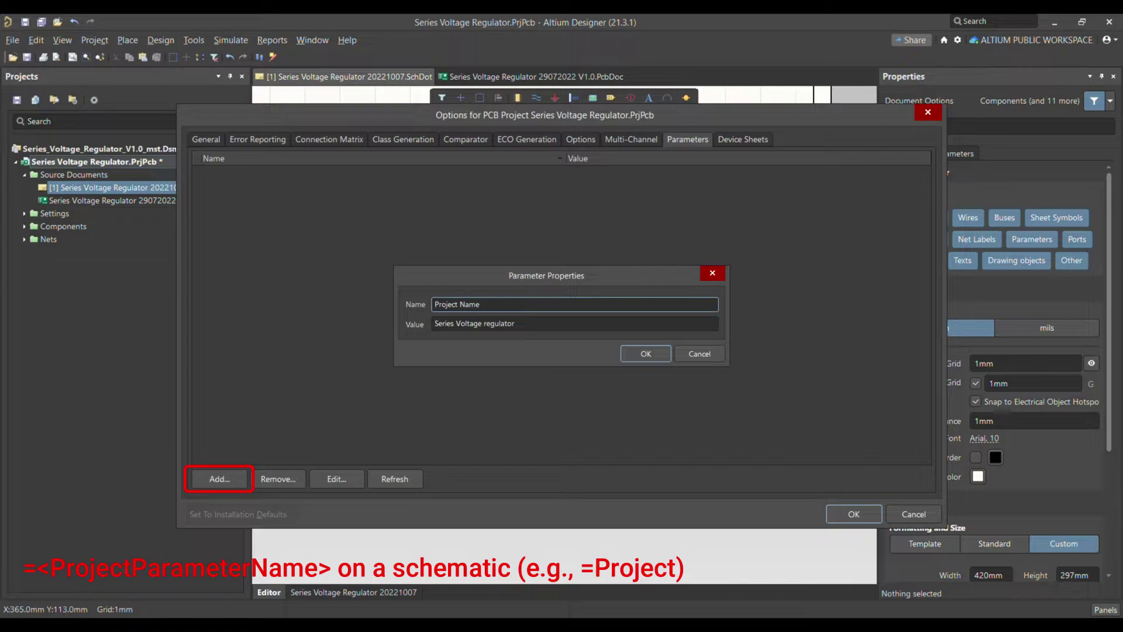
{"action": "key", "text": "Return"}
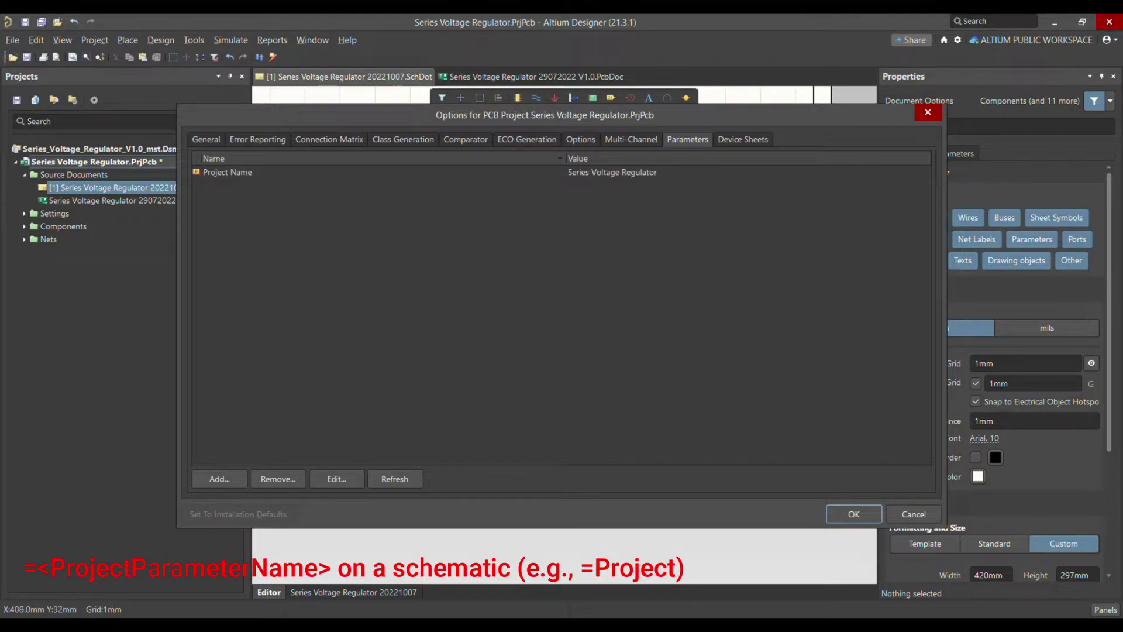
{"action": "left_click", "coordinate": [928, 112]}
- Inspect the project name text in the title block to see which parameter expression it uses
{"action": "scroll", "coordinate": [554, 323], "scroll_direction": "up", "scroll_amount": 5, "text": "ctrl"}
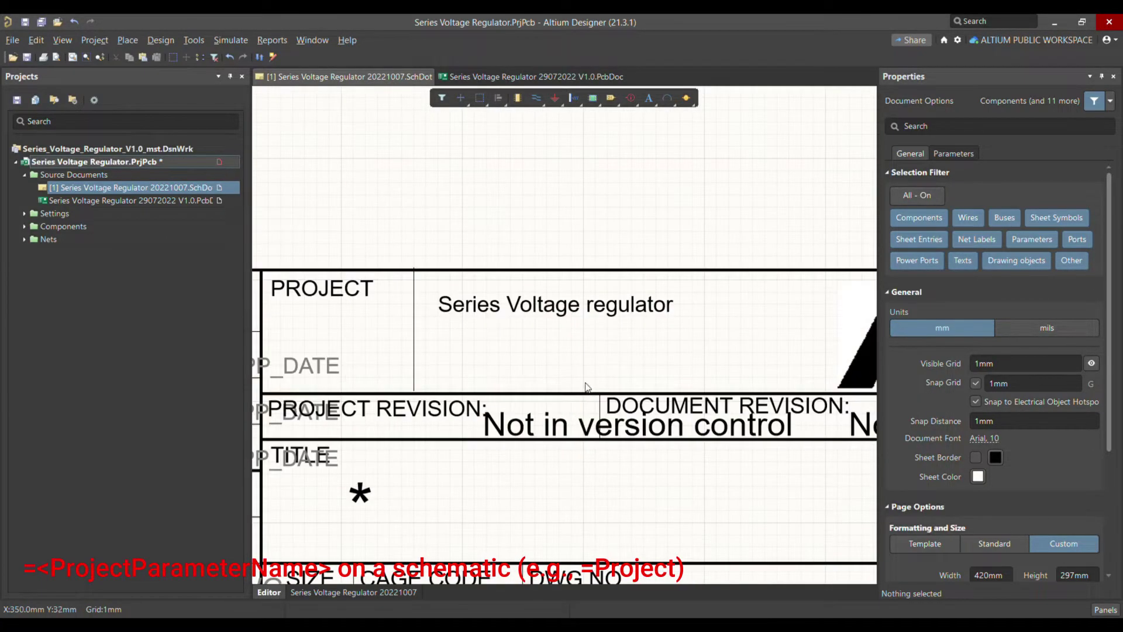
{"action": "scroll", "coordinate": [553, 324], "scroll_direction": "down", "scroll_amount": 1, "text": "ctrl"}
{"action": "left_click", "coordinate": [555, 310]}
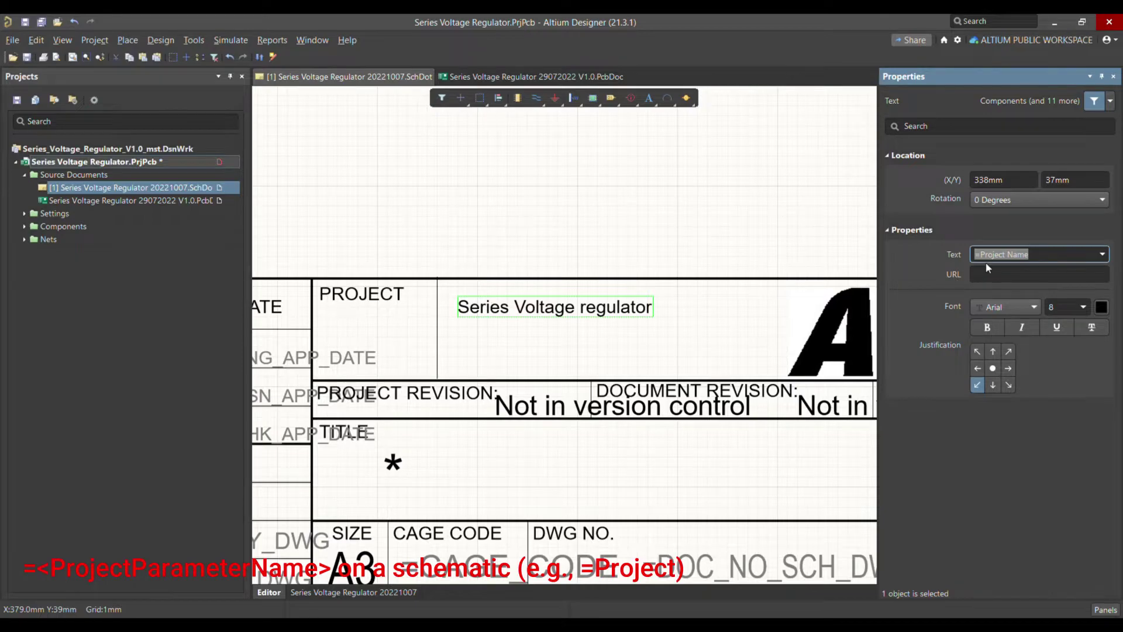
{"action": "left_click", "coordinate": [1050, 256]}
{"action": "left_click_drag", "start_coordinate": [1050, 255], "coordinate": [965, 257]}
{"action": "left_click", "coordinate": [95, 40]}
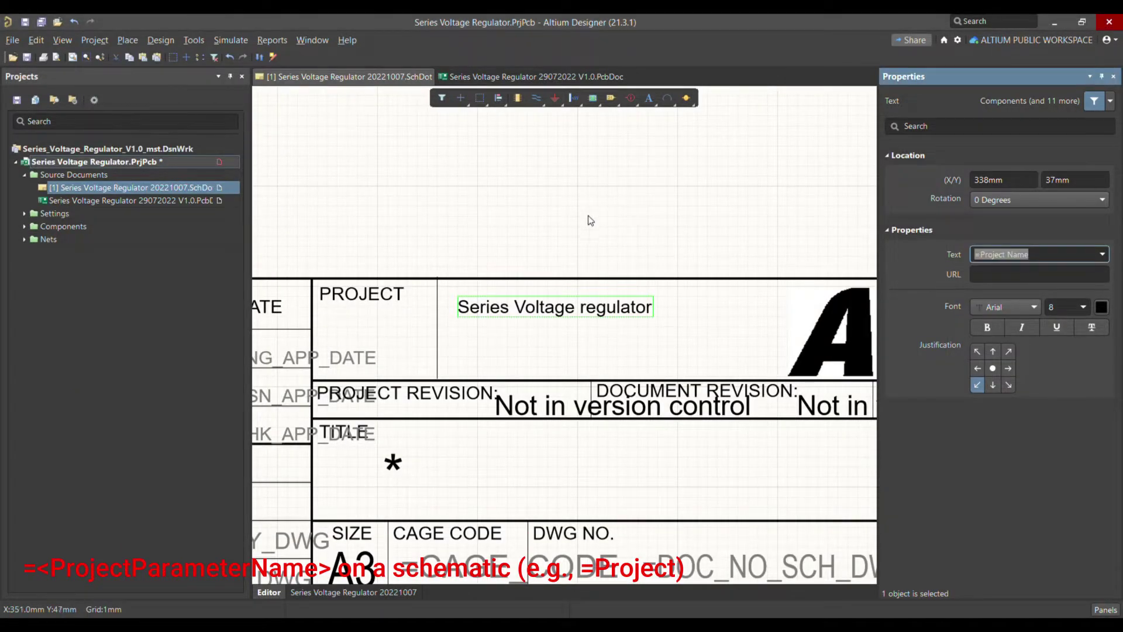
- Inspect the ENG approval date text in the title block and check the project's parameter list for a matching entry
{"action": "scroll", "coordinate": [574, 248], "scroll_direction": "down", "scroll_amount": 2, "text": "ctrl"}
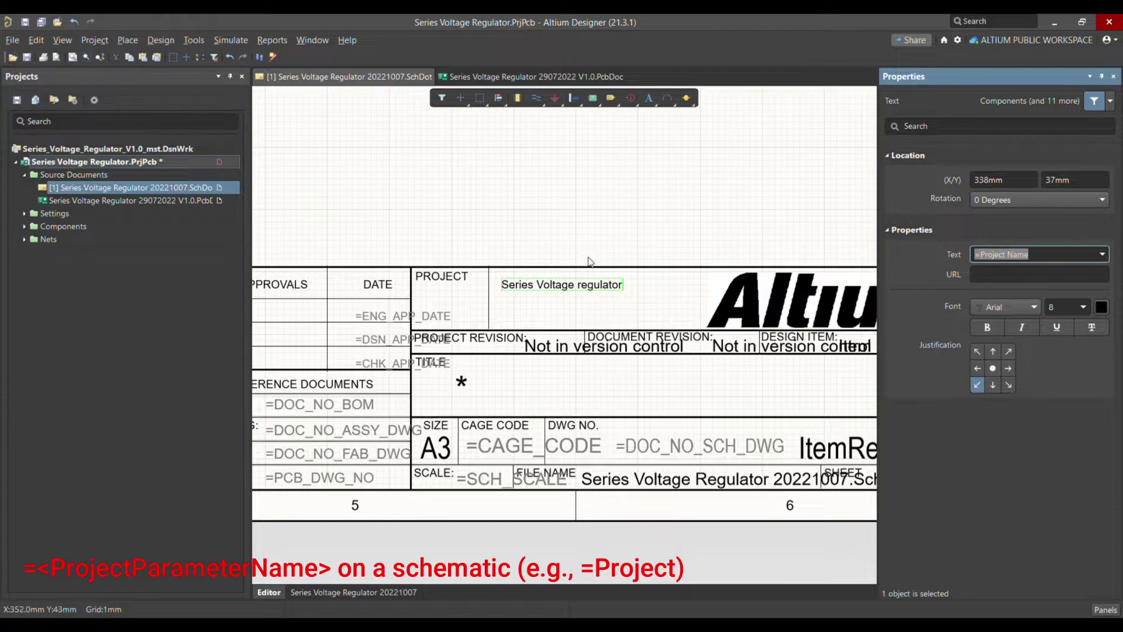
{"action": "scroll", "coordinate": [441, 337], "scroll_direction": "down", "scroll_amount": 2, "text": "ctrl"}
{"action": "scroll", "coordinate": [441, 336], "scroll_direction": "up", "scroll_amount": 1, "text": "ctrl"}
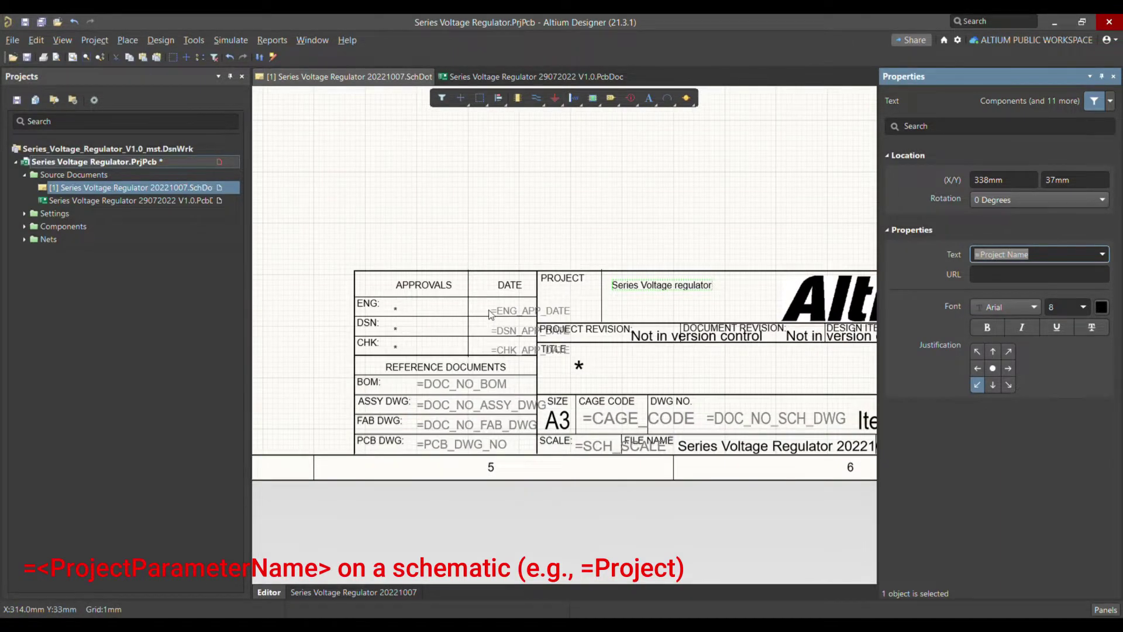
{"action": "scroll", "coordinate": [462, 309], "scroll_direction": "up", "scroll_amount": 1, "text": "ctrl"}
{"action": "scroll", "coordinate": [391, 311], "scroll_direction": "up", "scroll_amount": 1, "text": "ctrl"}
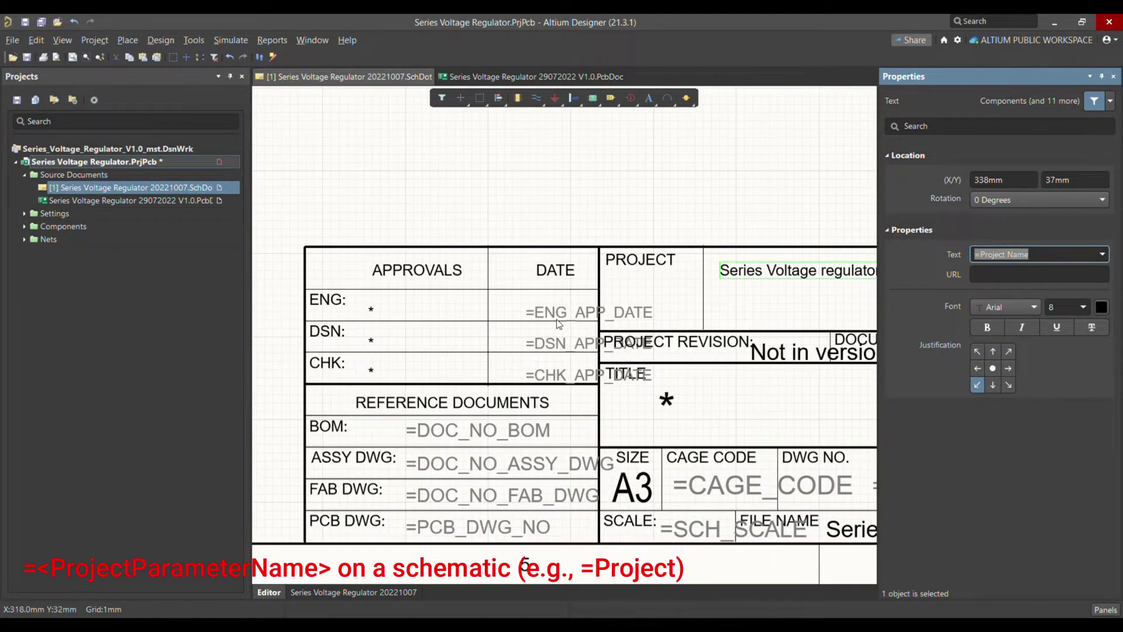
{"action": "left_click", "coordinate": [592, 313]}
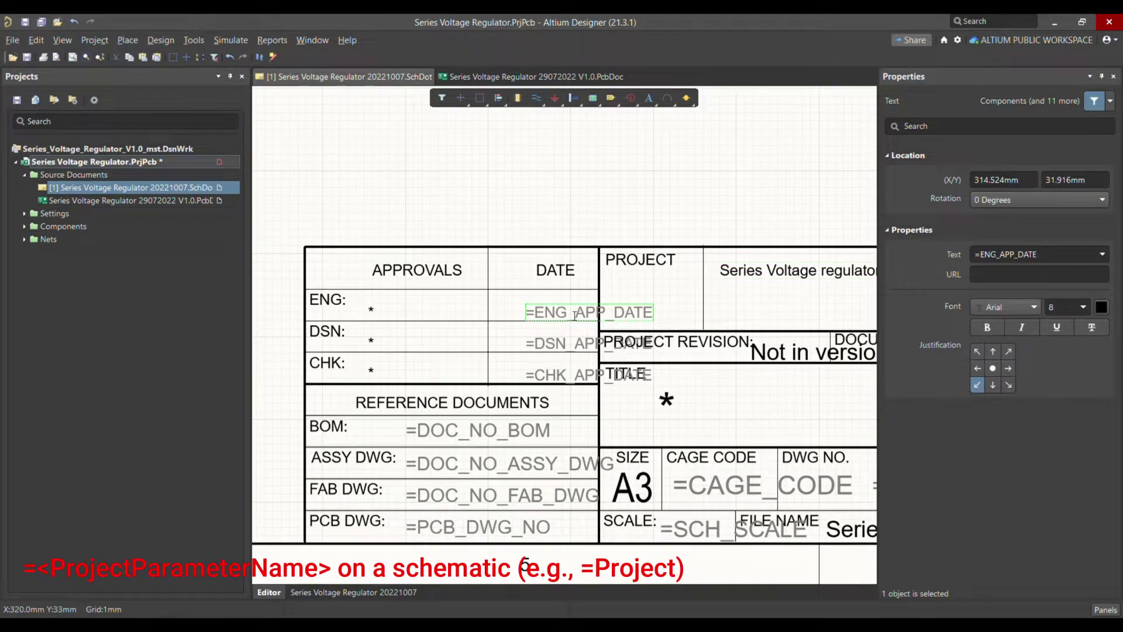
{"action": "left_click", "coordinate": [95, 41]}
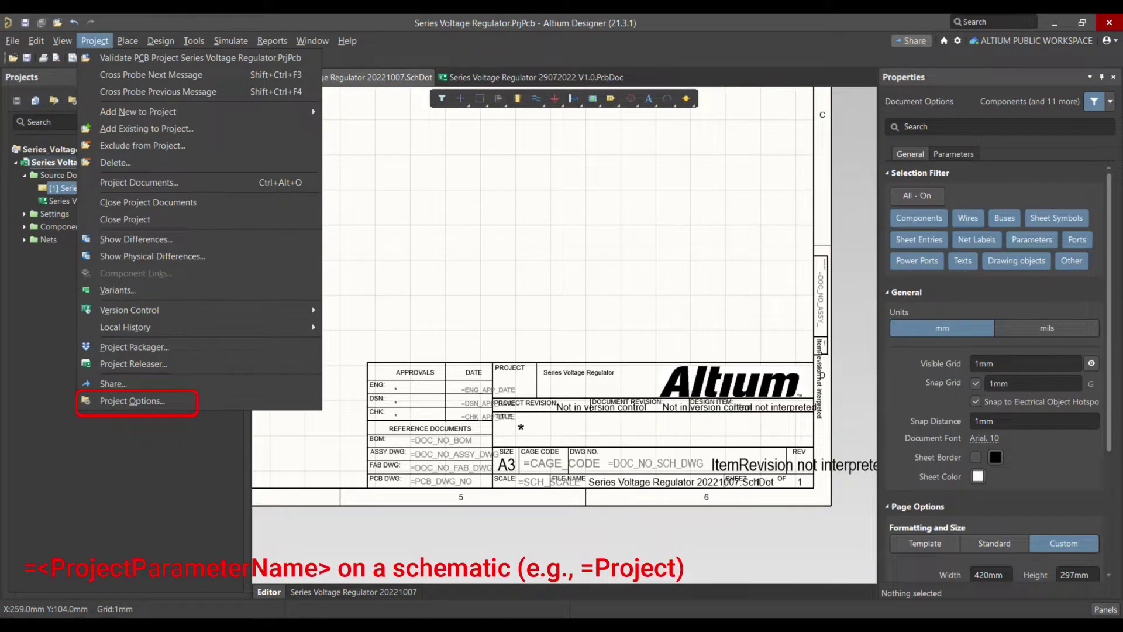
{"action": "left_click", "coordinate": [132, 401]}
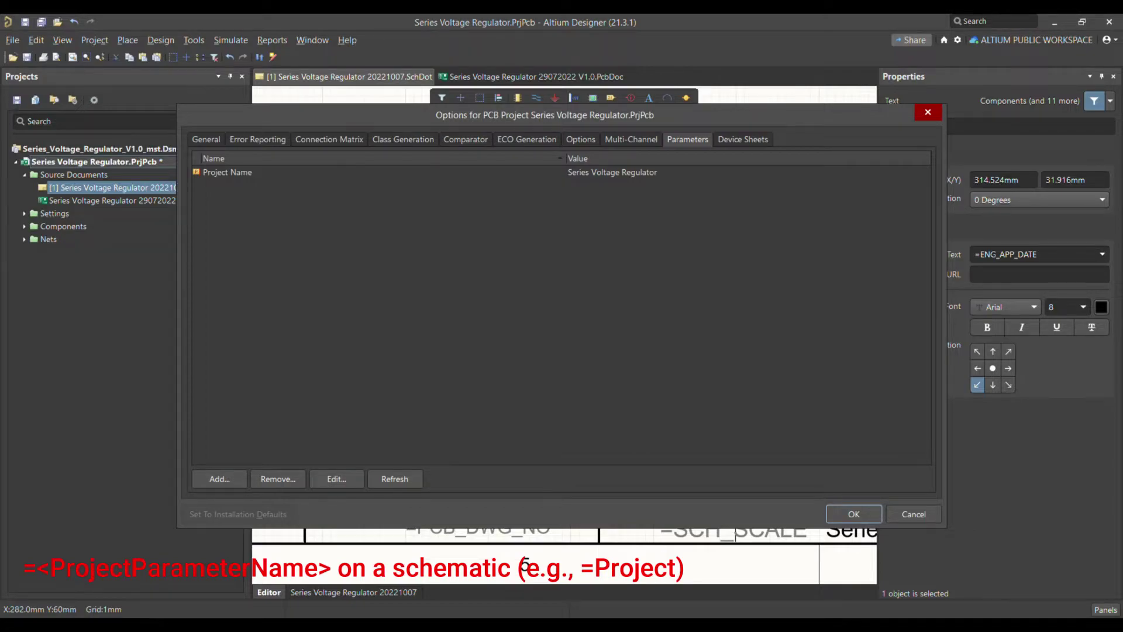
{"action": "key", "text": "Escape"}
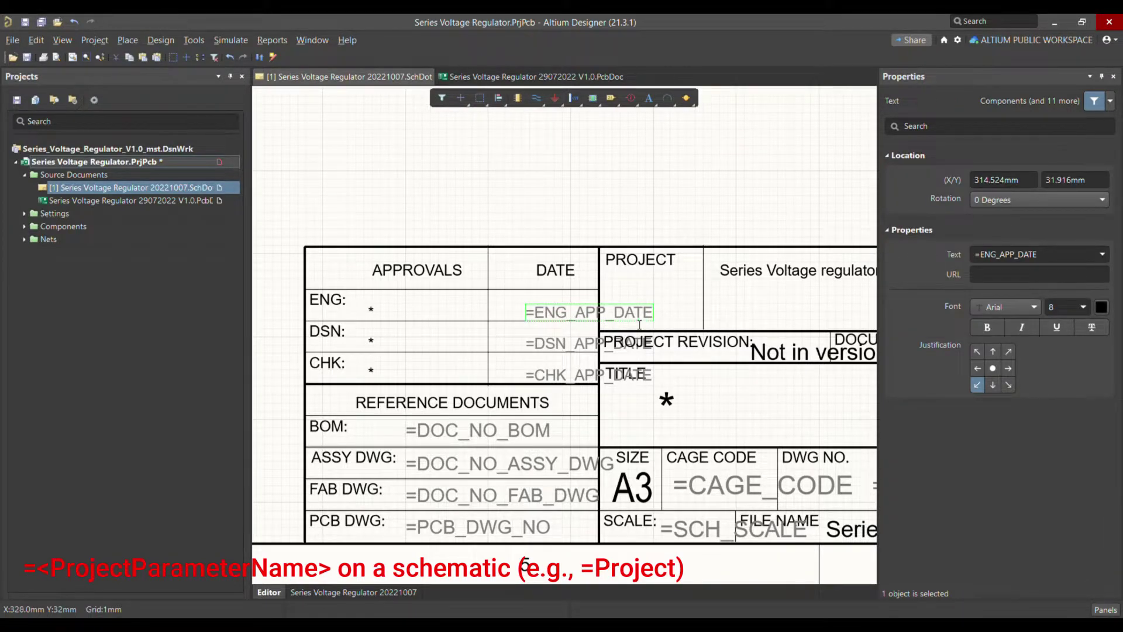
- Change the ENG approval date text in the title block to the expression "= Engineering Approval date"
{"action": "left_click", "coordinate": [684, 315]}
{"action": "left_click", "coordinate": [563, 315]}
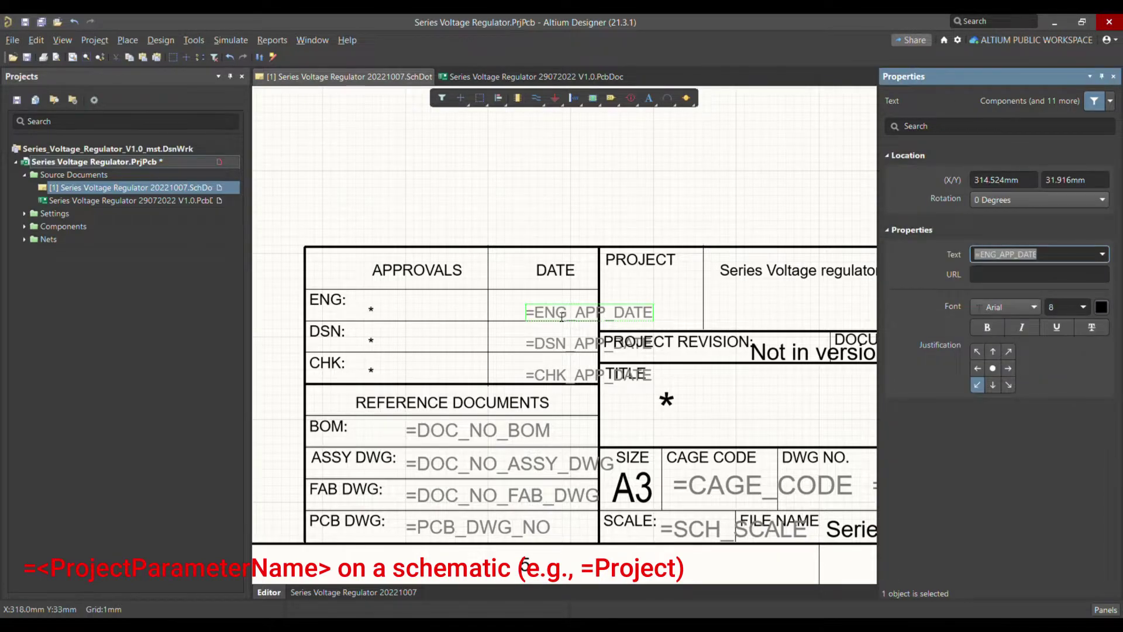
{"action": "left_click", "coordinate": [589, 208]}
{"action": "left_click", "coordinate": [550, 317]}
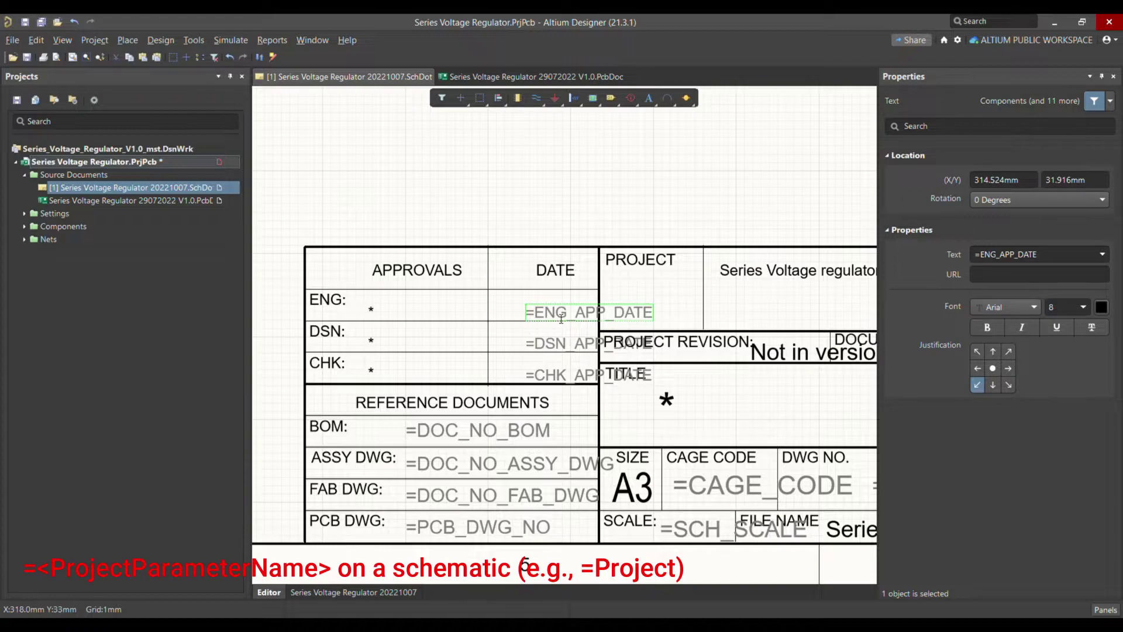
{"action": "left_click", "coordinate": [1047, 256]}
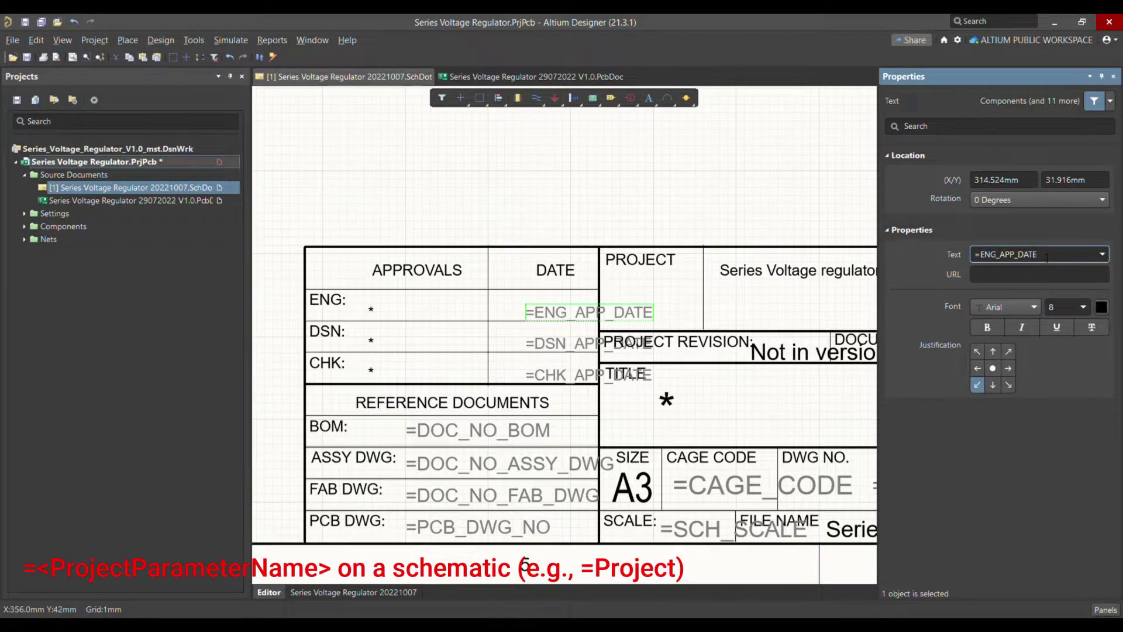
{"action": "left_click_drag", "start_coordinate": [1047, 258], "coordinate": [954, 244]}
{"action": "type", "text": "="}
{"action": "key", "text": "BackSpace"}
{"action": "type", "text": "Engineering Approval date"}
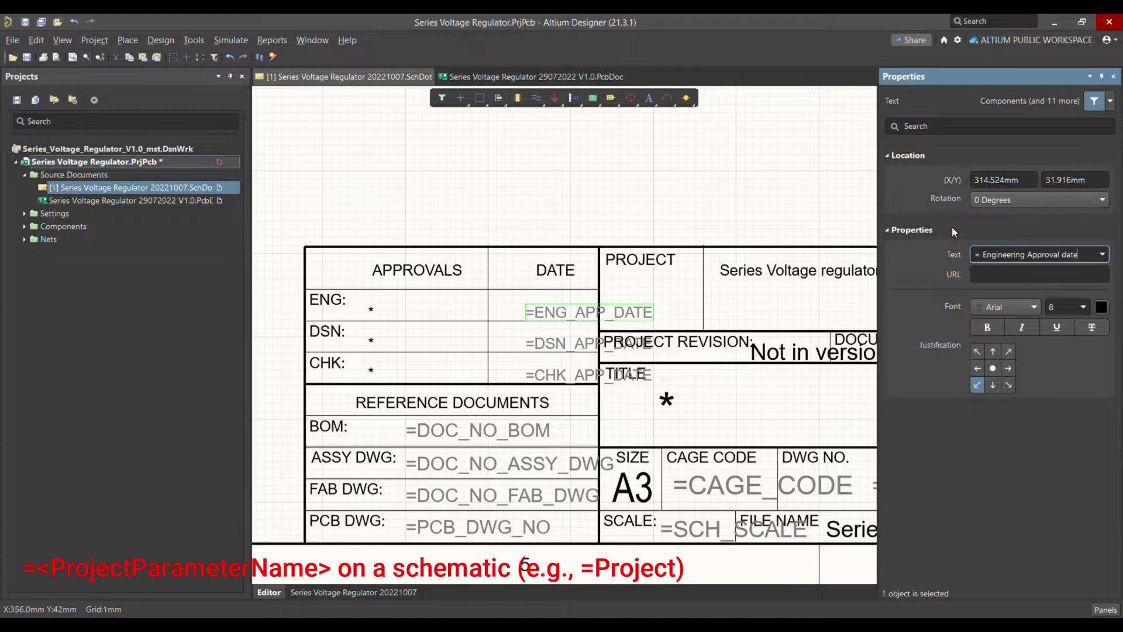
{"action": "key", "text": "Return"}
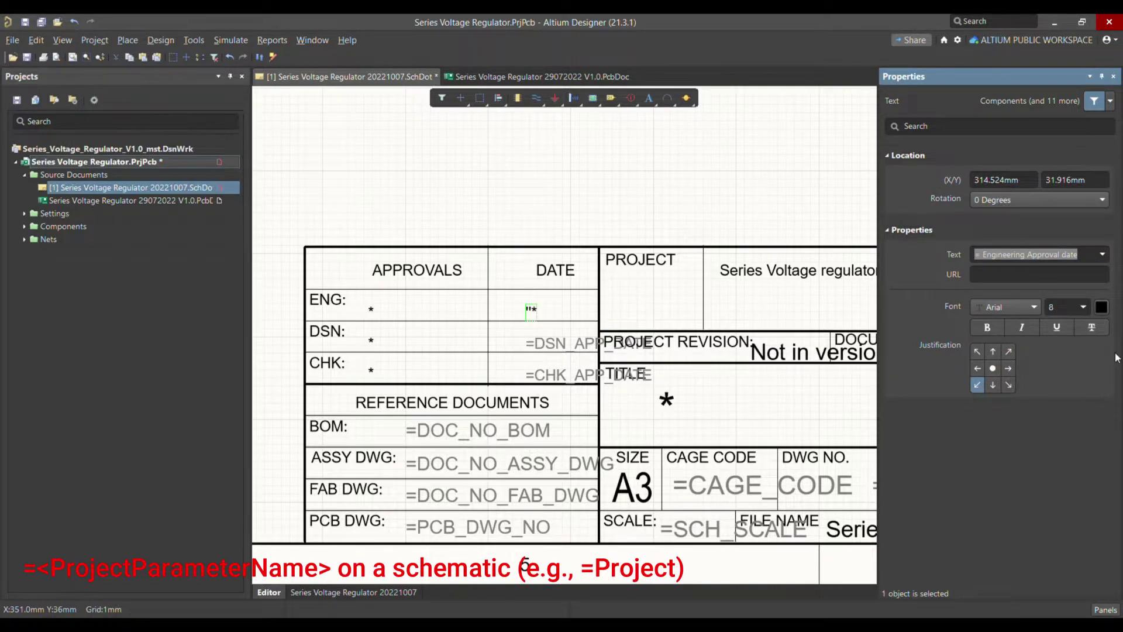
{"action": "left_click", "coordinate": [1103, 253]}
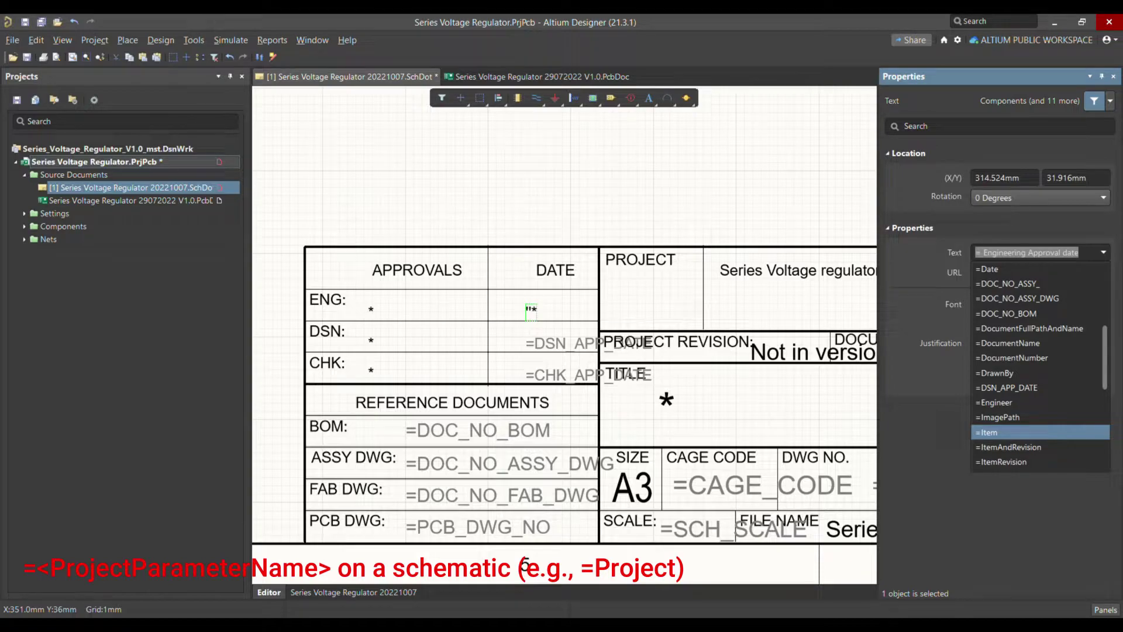
{"action": "key", "text": "Escape"}
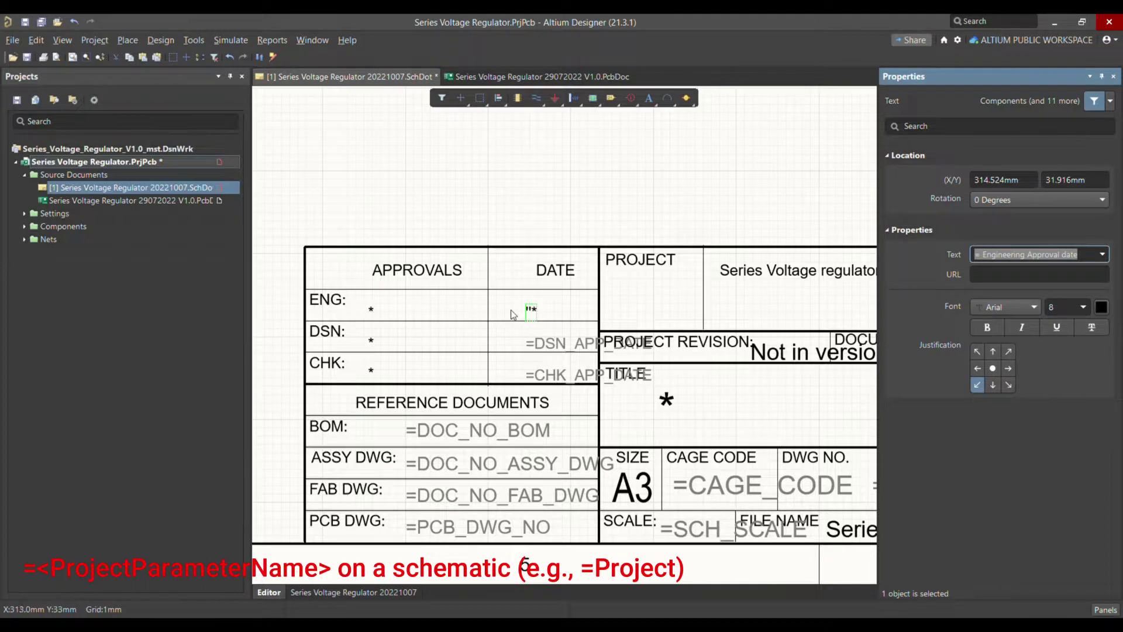
- Add a project parameter matching the ENG date text, named "Engineering Approval date", with the value 20221007
{"action": "left_click", "coordinate": [535, 312]}
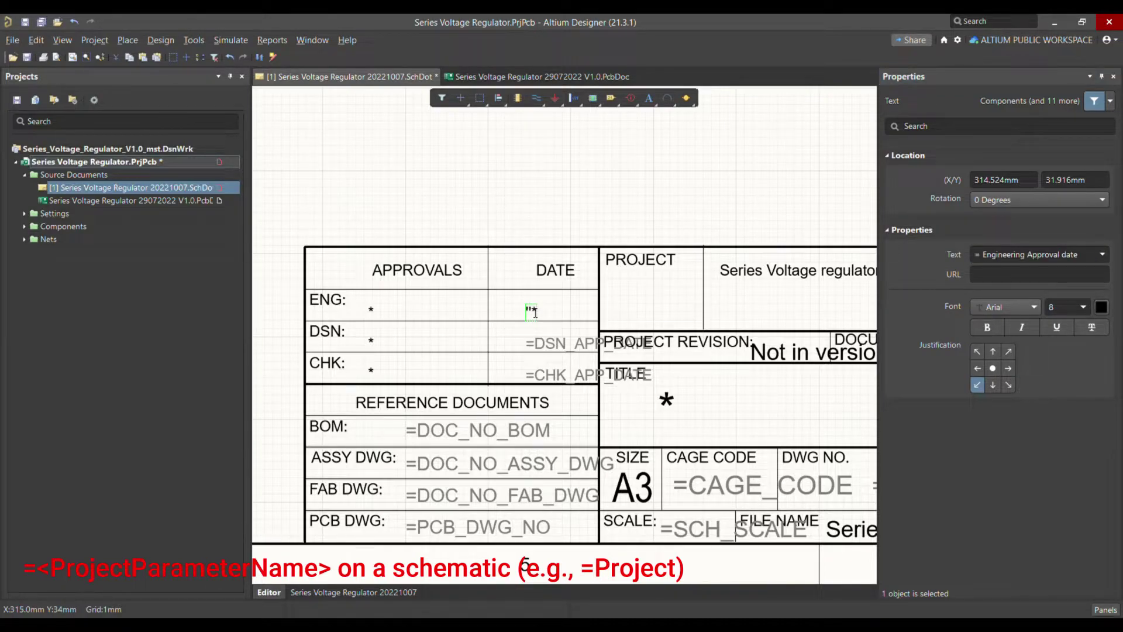
{"action": "left_click", "coordinate": [1091, 259]}
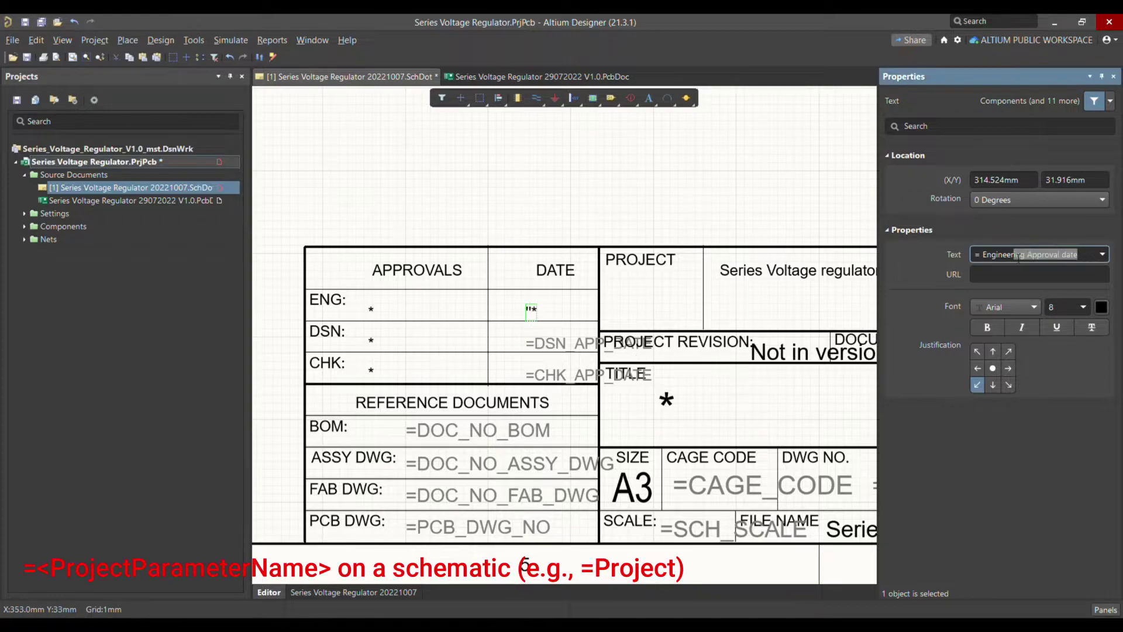
{"action": "left_click", "coordinate": [484, 165]}
{"action": "key", "text": "ctrl+Page_Down"}
{"action": "left_click", "coordinate": [94, 40]}
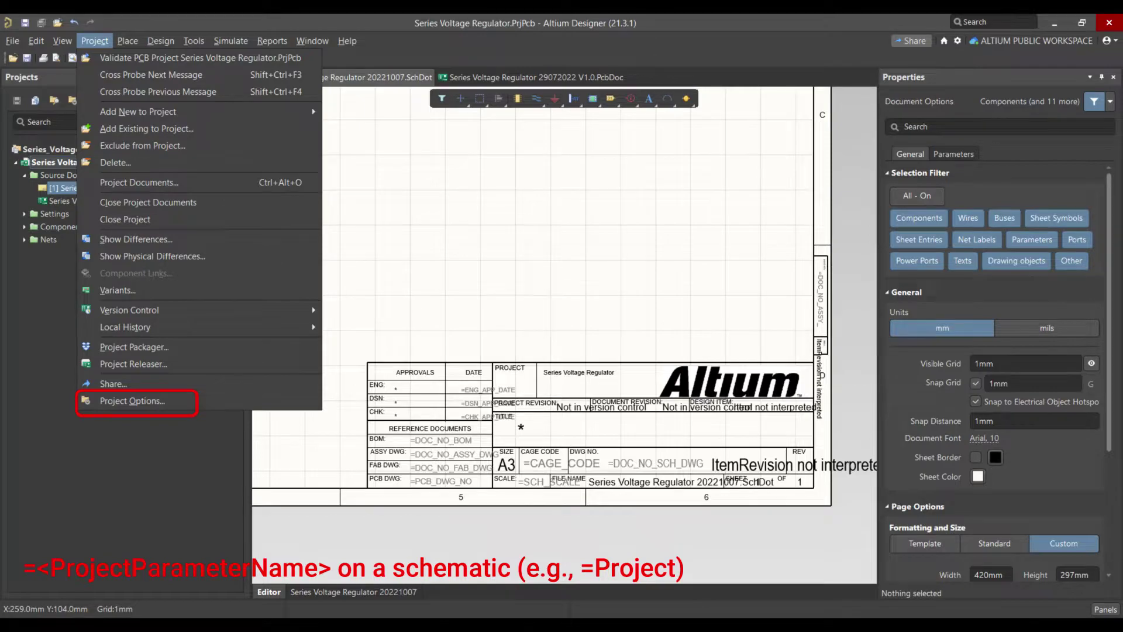
{"action": "left_click", "coordinate": [132, 401]}
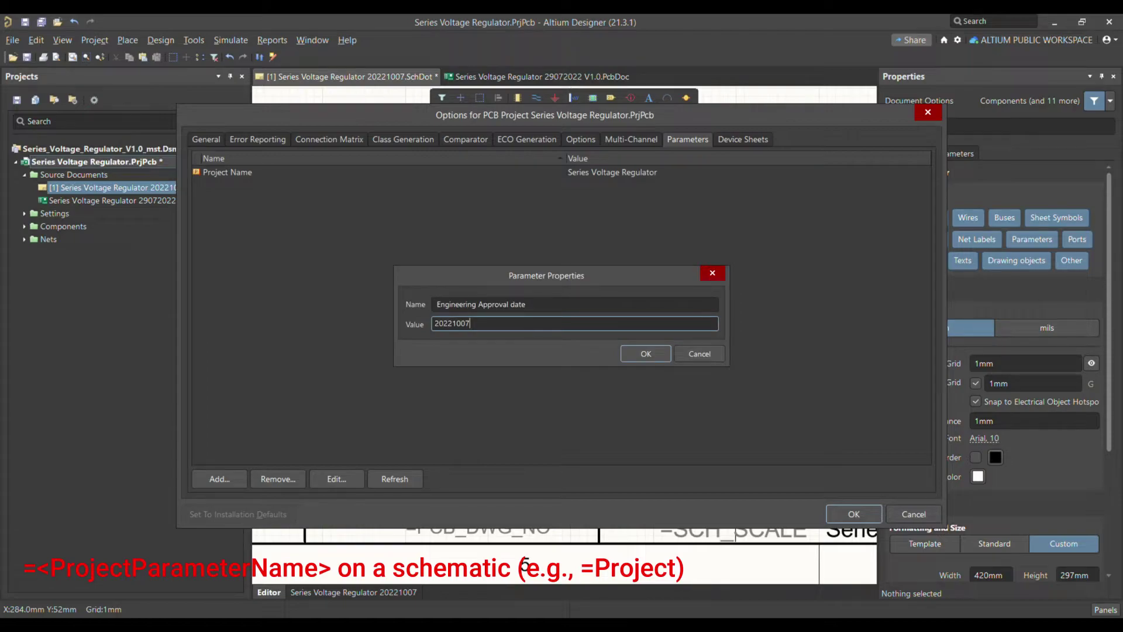
{"action": "key", "text": "Return"}
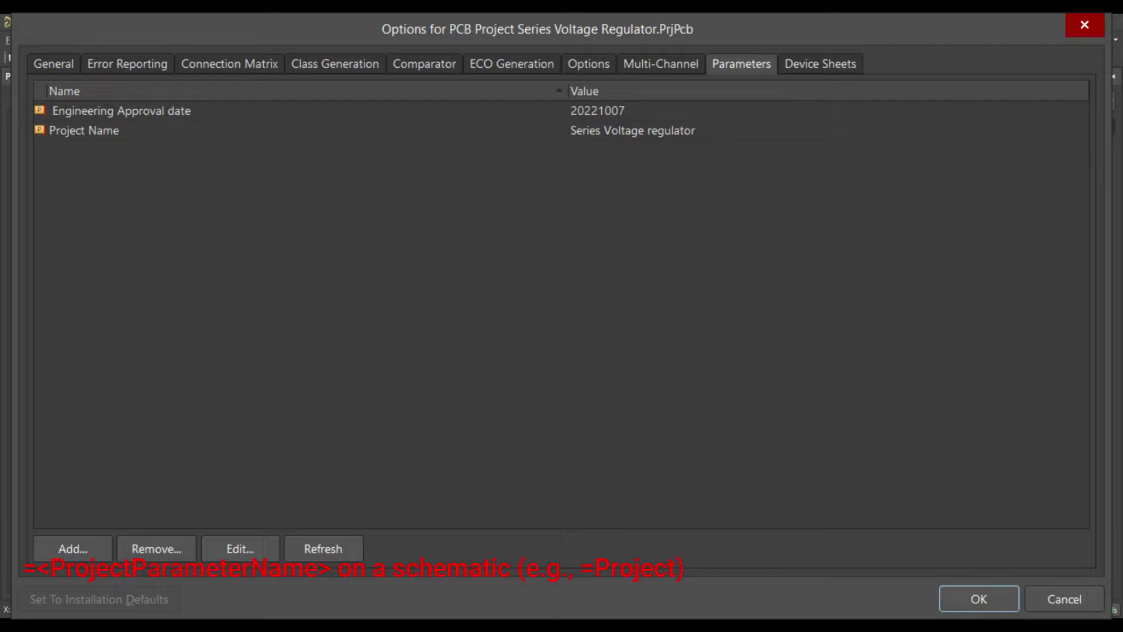
{"action": "left_click", "coordinate": [979, 599]}
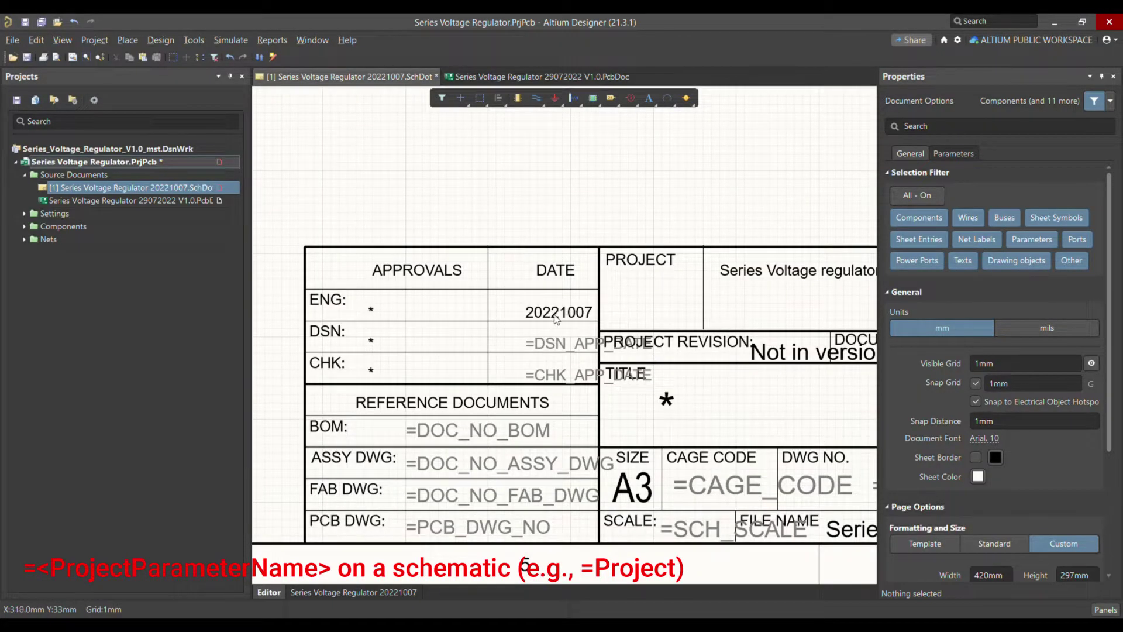
- Add project parameters for the remaining approval dates: DSN_APP_DATE with value 20221007 and CHK_APP_DATE with value 20221001
{"action": "scroll", "coordinate": [527, 288], "scroll_direction": "down", "scroll_amount": 4, "text": "ctrl"}
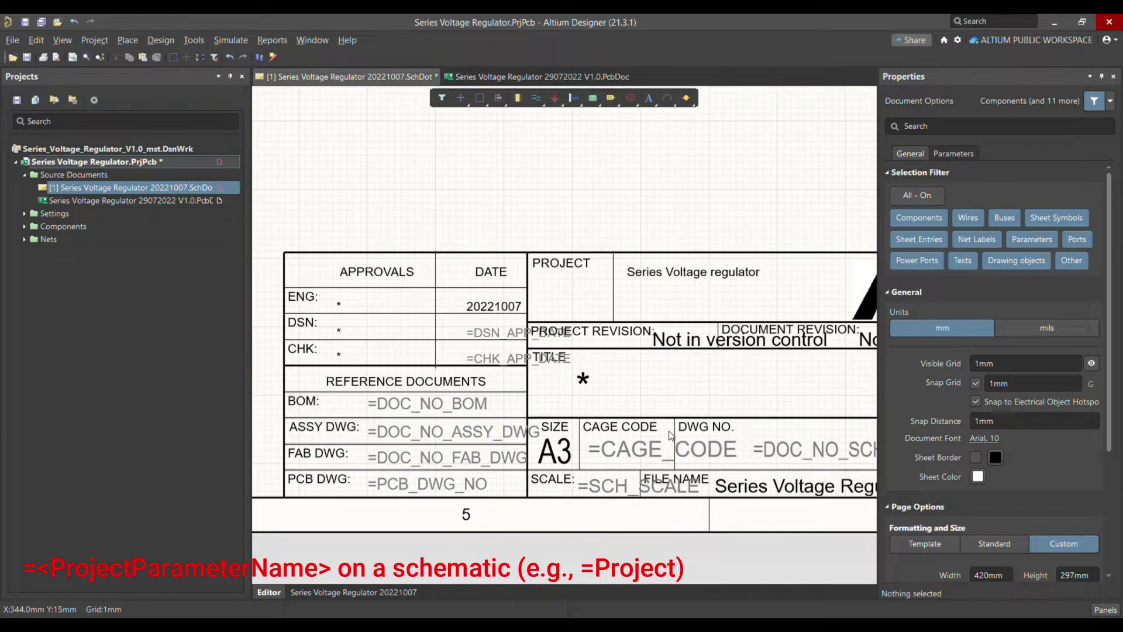
{"action": "left_click", "coordinate": [494, 334]}
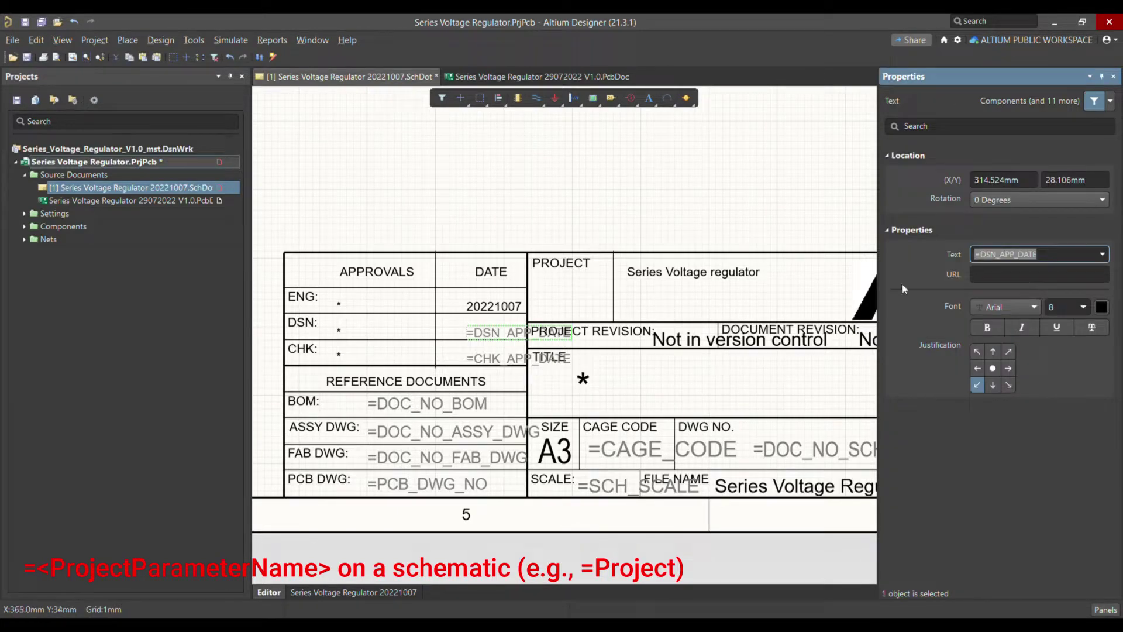
{"action": "left_click", "coordinate": [461, 189]}
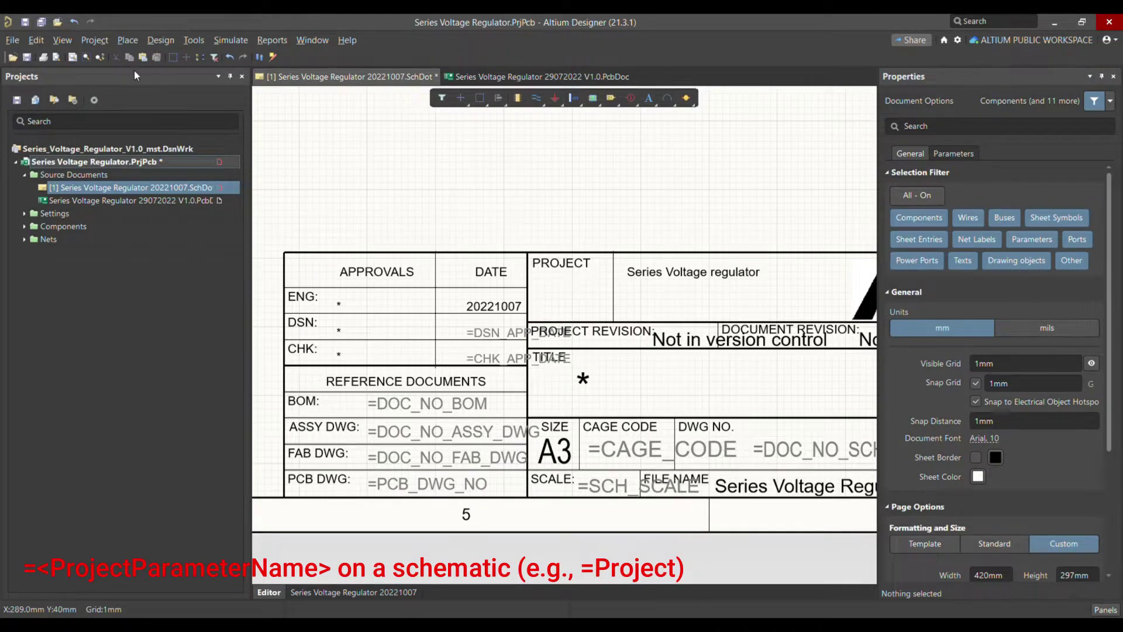
{"action": "left_click", "coordinate": [94, 40]}
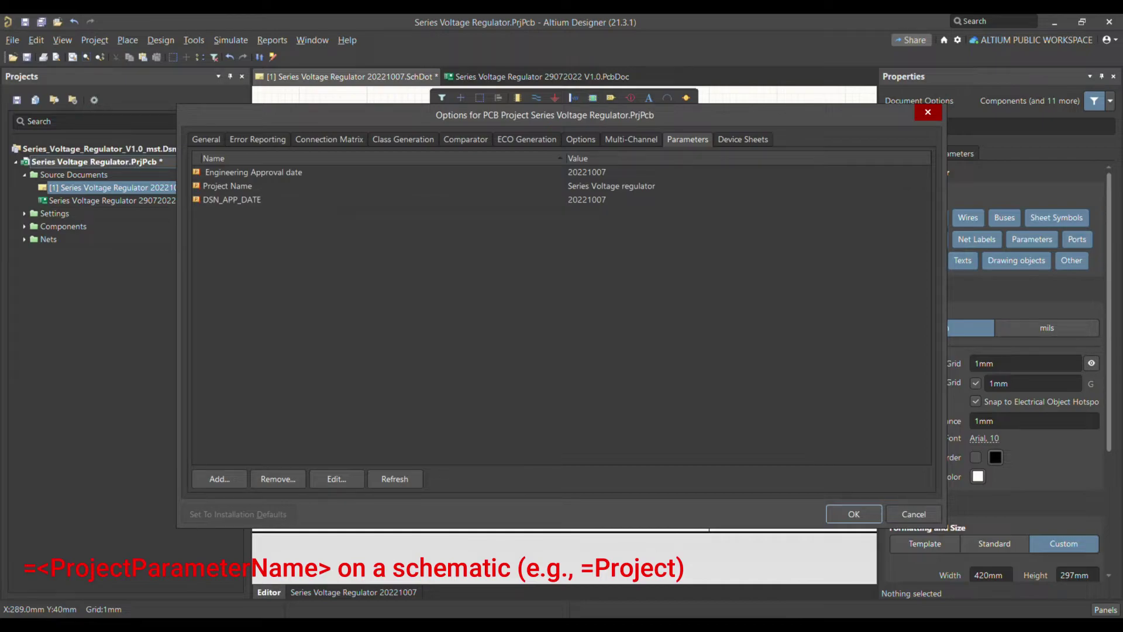
{"action": "key", "text": "Return"}
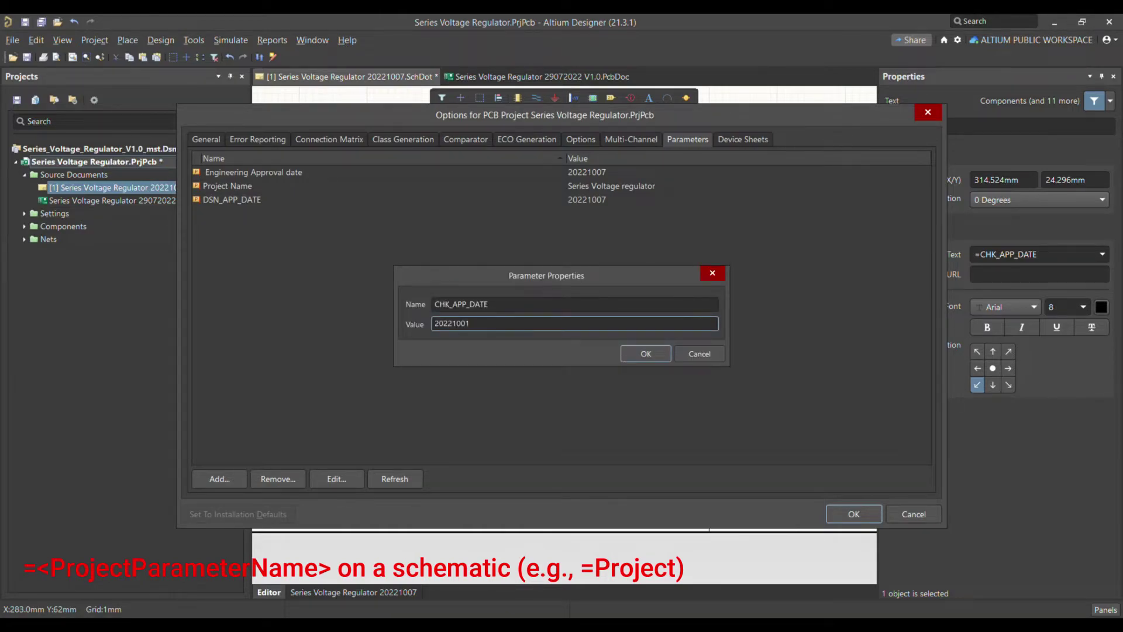
{"action": "key", "text": "Return"}
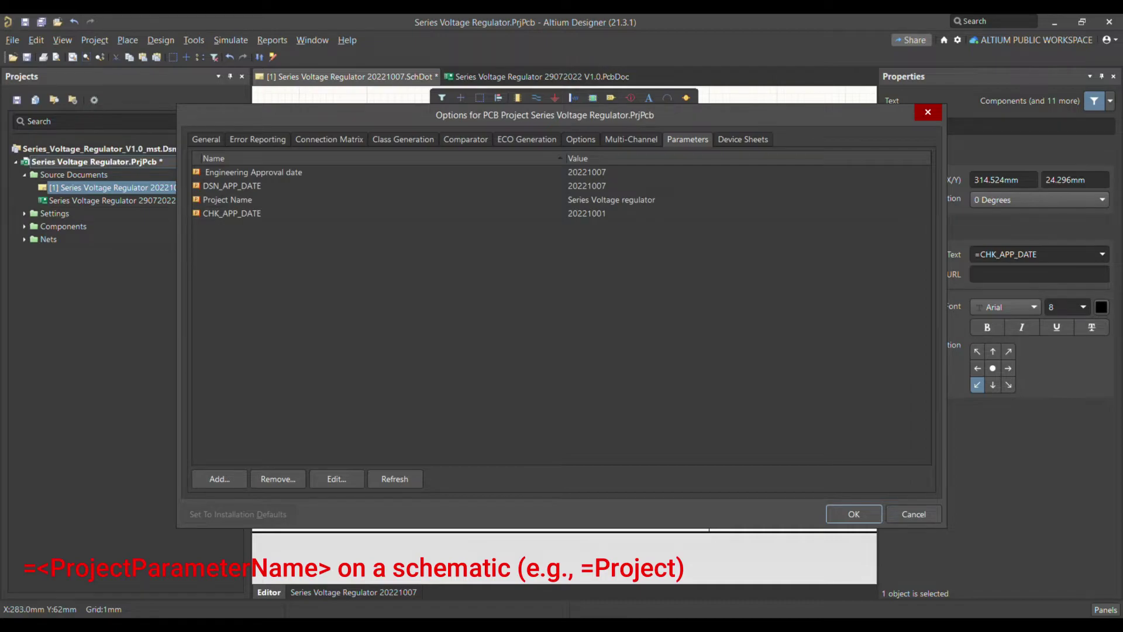
{"action": "key", "text": "Return"}
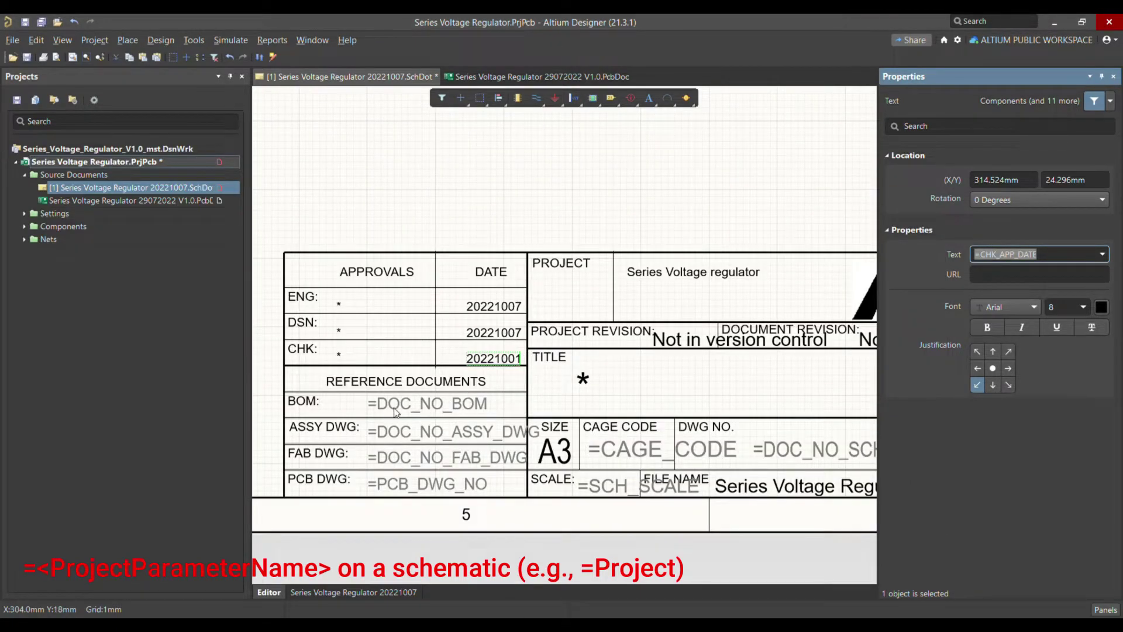
- Add a project parameter for the title block's BOM text, named DOC_NO_BOM, with the value BOM123456
{"action": "left_click", "coordinate": [429, 407]}
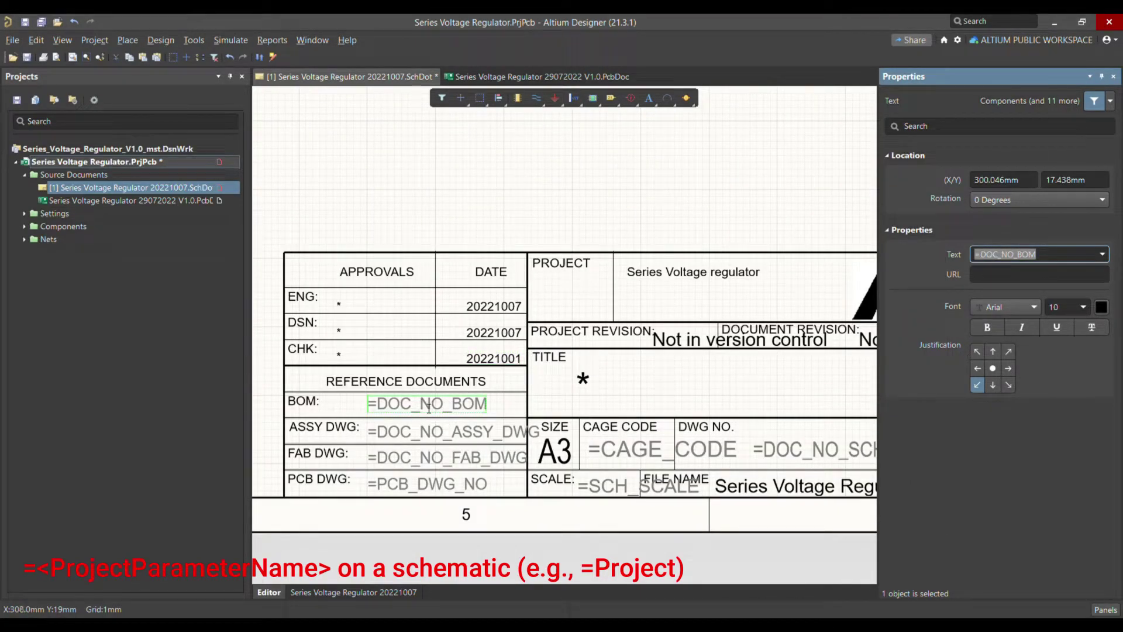
{"action": "left_click_drag", "start_coordinate": [1037, 254], "coordinate": [988, 262]}
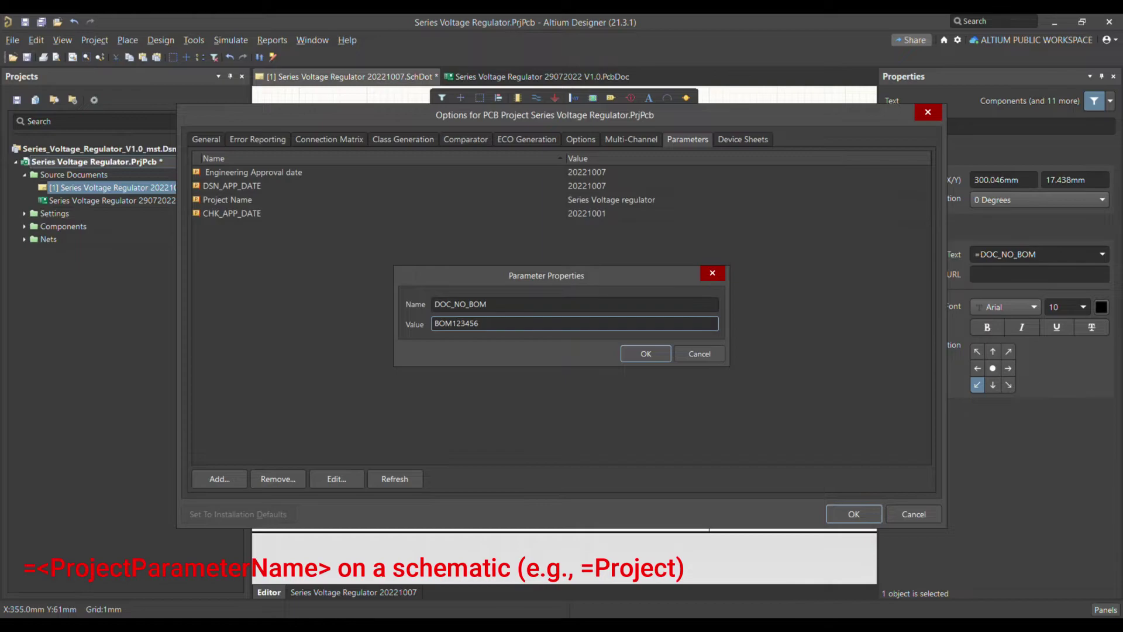
{"action": "key", "text": "Return"}
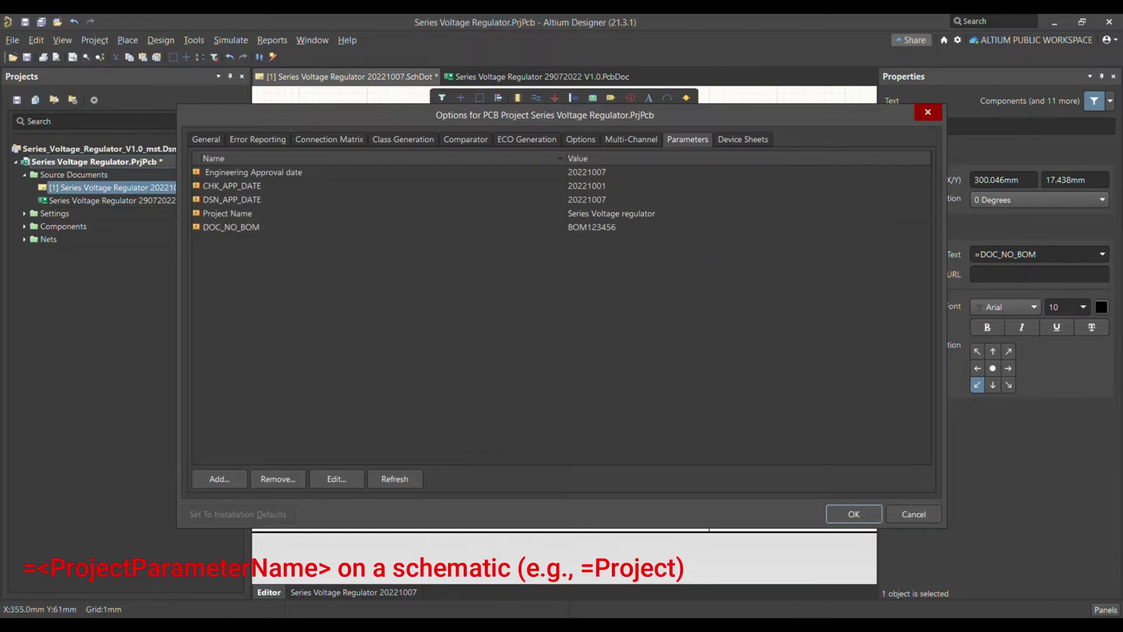
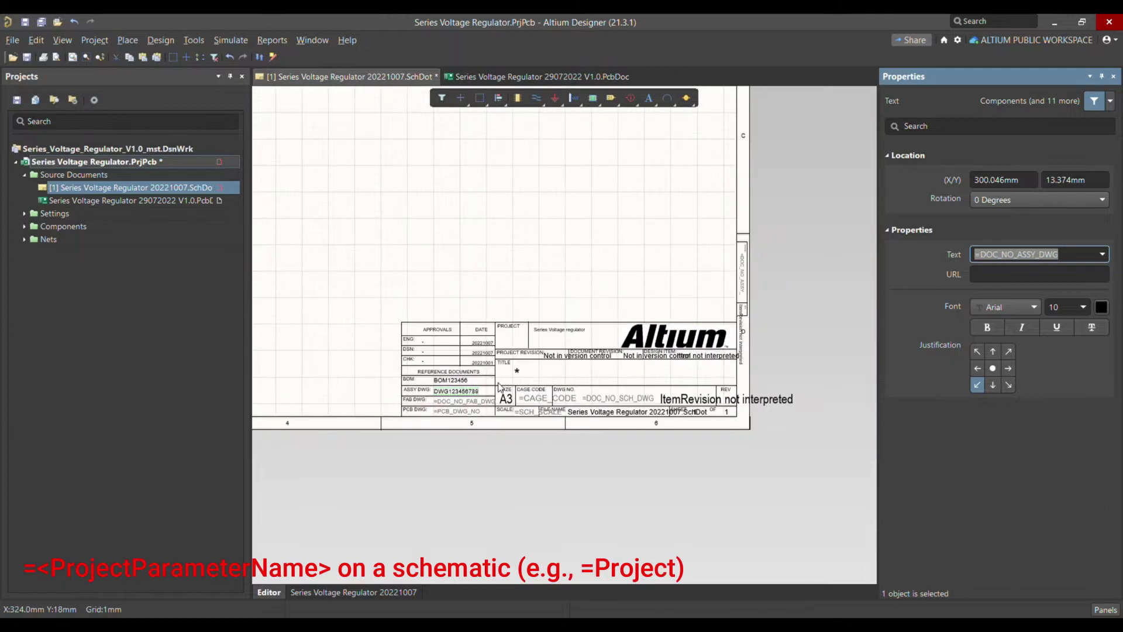
- Change the TITLE text in the title block to the expression "=Project Name"
{"action": "scroll", "coordinate": [493, 408], "scroll_direction": "up", "scroll_amount": 2, "text": "ctrl"}
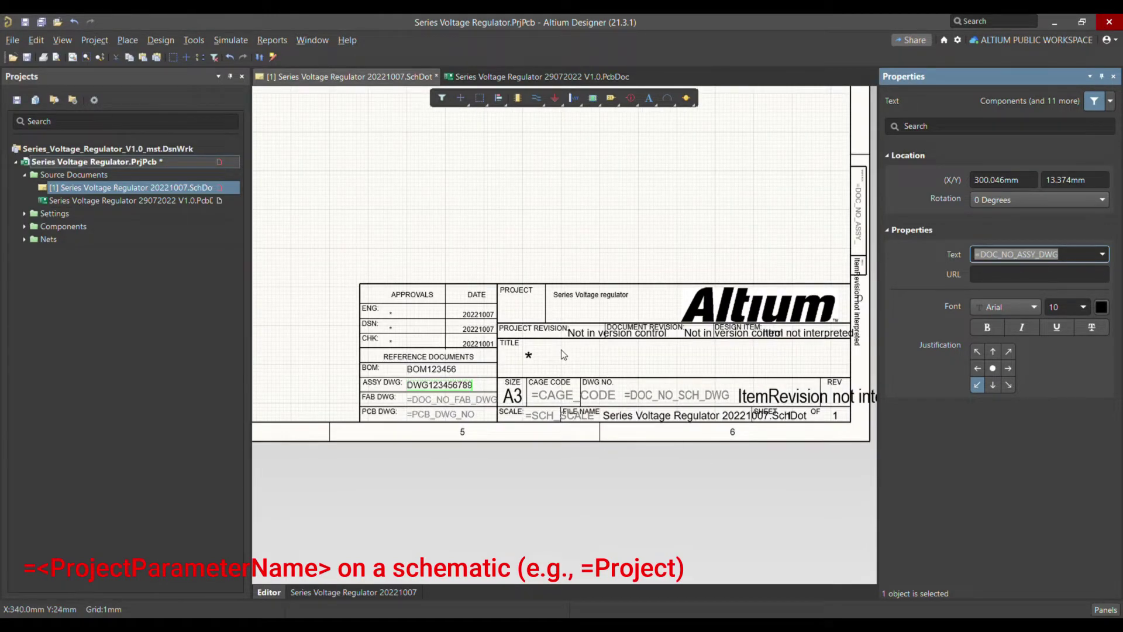
{"action": "left_click", "coordinate": [529, 356]}
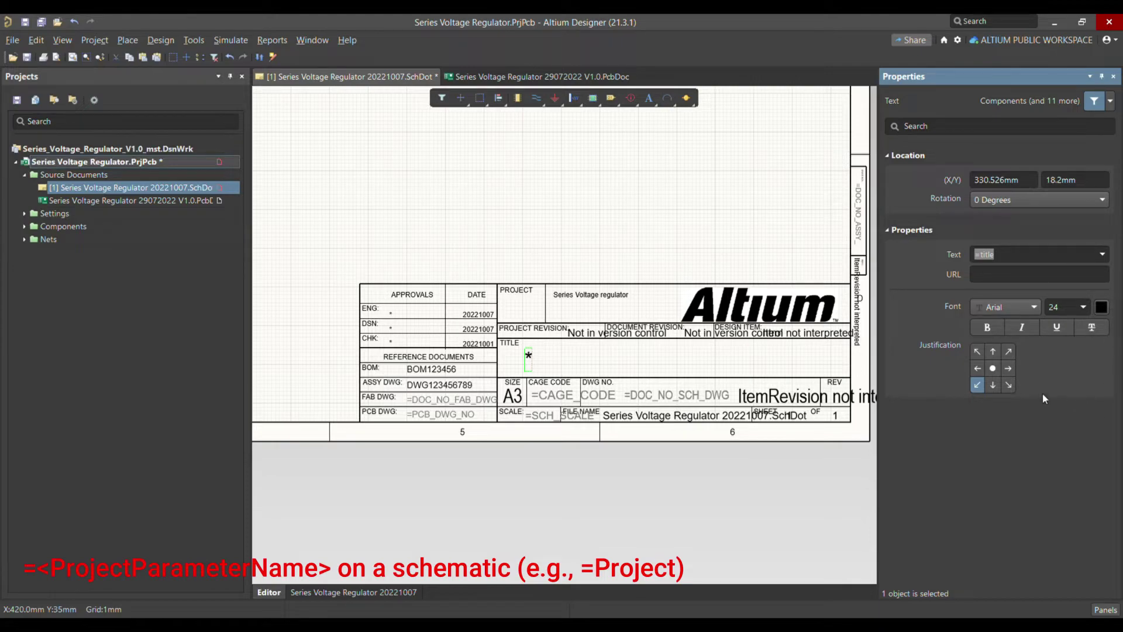
{"action": "key", "text": "Down"}
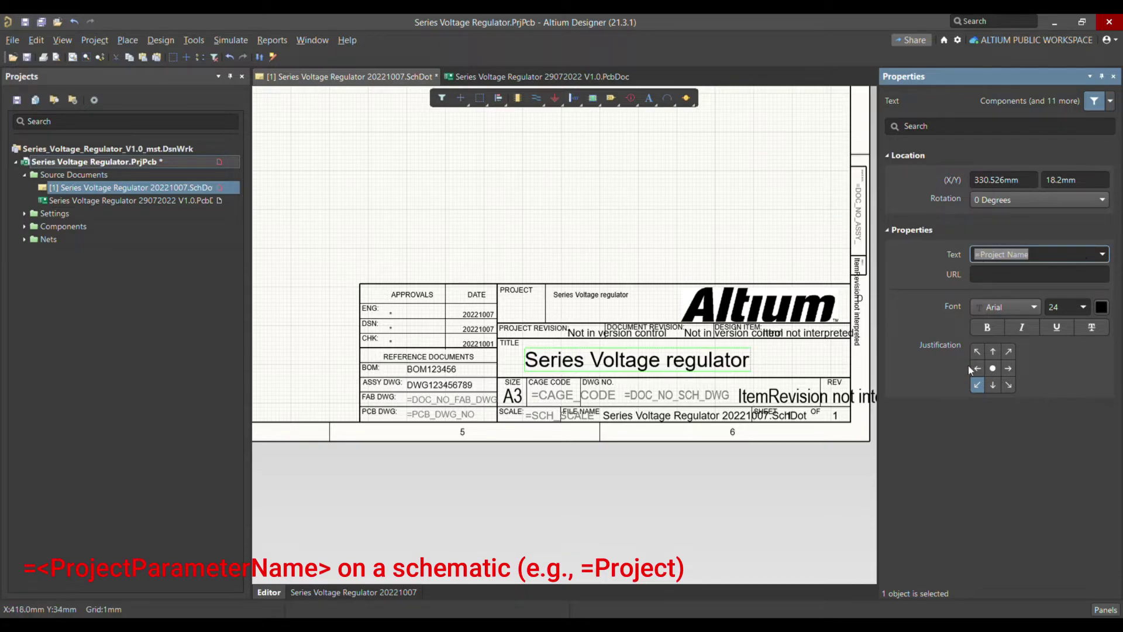
{"action": "left_click", "coordinate": [607, 244]}
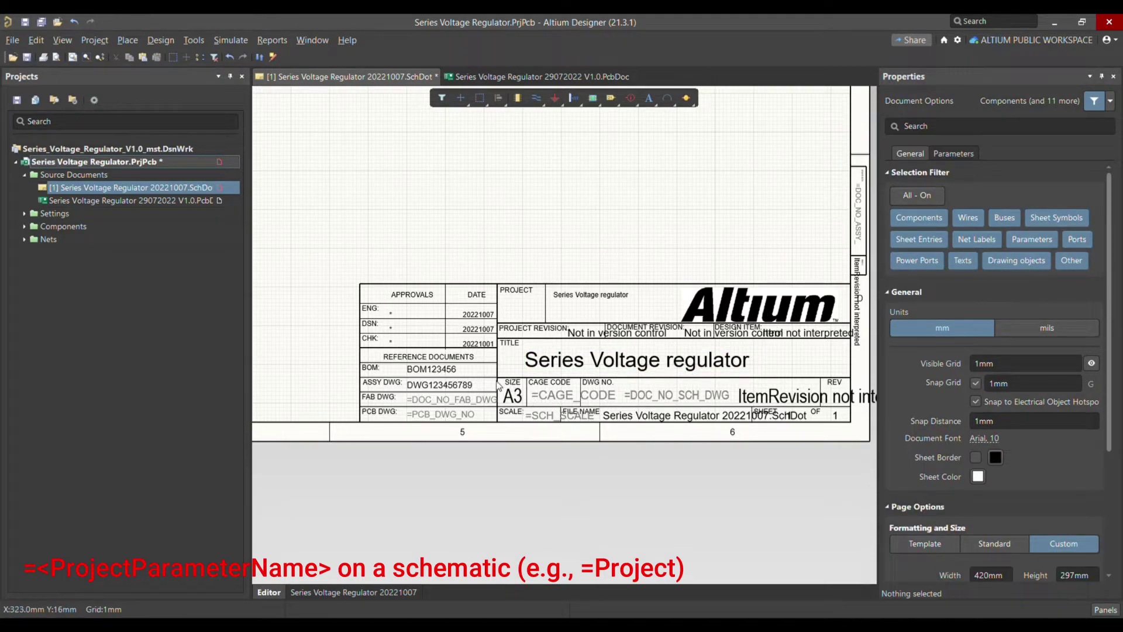
- Look over the sheet border and title block for text fields that are not yet linked to a parameter
{"action": "scroll", "coordinate": [800, 261], "scroll_direction": "down", "scroll_amount": 2, "text": "ctrl"}
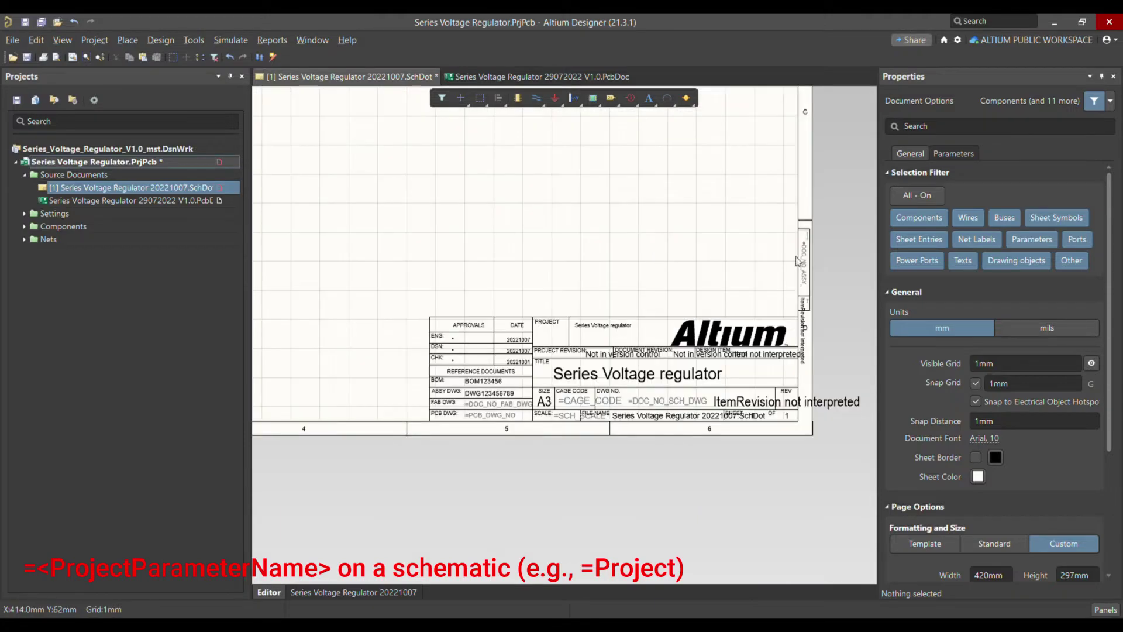
{"action": "scroll", "coordinate": [799, 261], "scroll_direction": "up", "scroll_amount": 3, "text": "ctrl"}
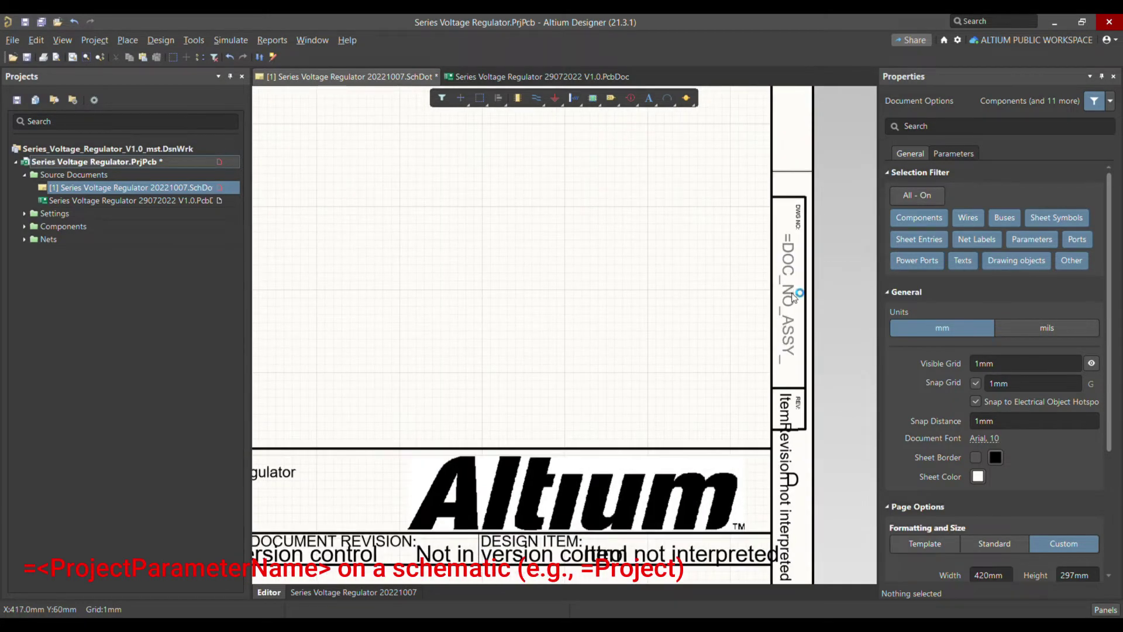
{"action": "scroll", "coordinate": [794, 298], "scroll_direction": "down", "scroll_amount": 2, "text": "ctrl"}
{"action": "scroll", "coordinate": [795, 299], "scroll_direction": "up", "scroll_amount": 5}
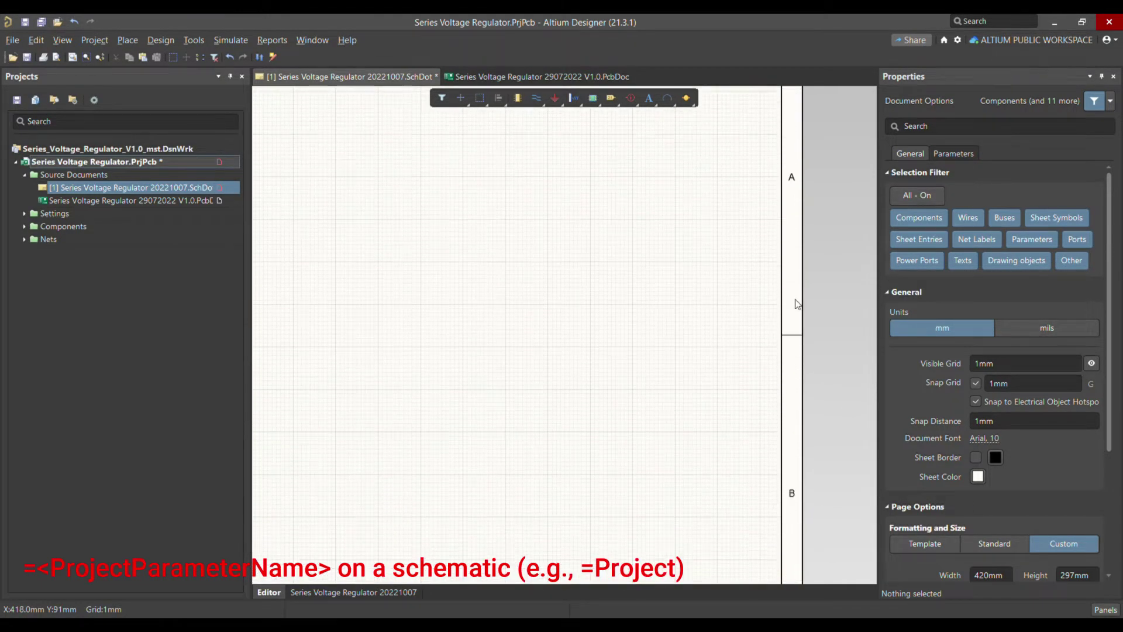
{"action": "scroll", "coordinate": [795, 303], "scroll_direction": "up", "scroll_amount": 5}
{"action": "scroll", "coordinate": [442, 170], "scroll_direction": "up", "scroll_amount": 3, "text": "ctrl"}
{"action": "scroll", "coordinate": [442, 169], "scroll_direction": "down", "scroll_amount": 2, "text": "ctrl"}
{"action": "scroll", "coordinate": [534, 231], "scroll_direction": "down", "scroll_amount": 10}
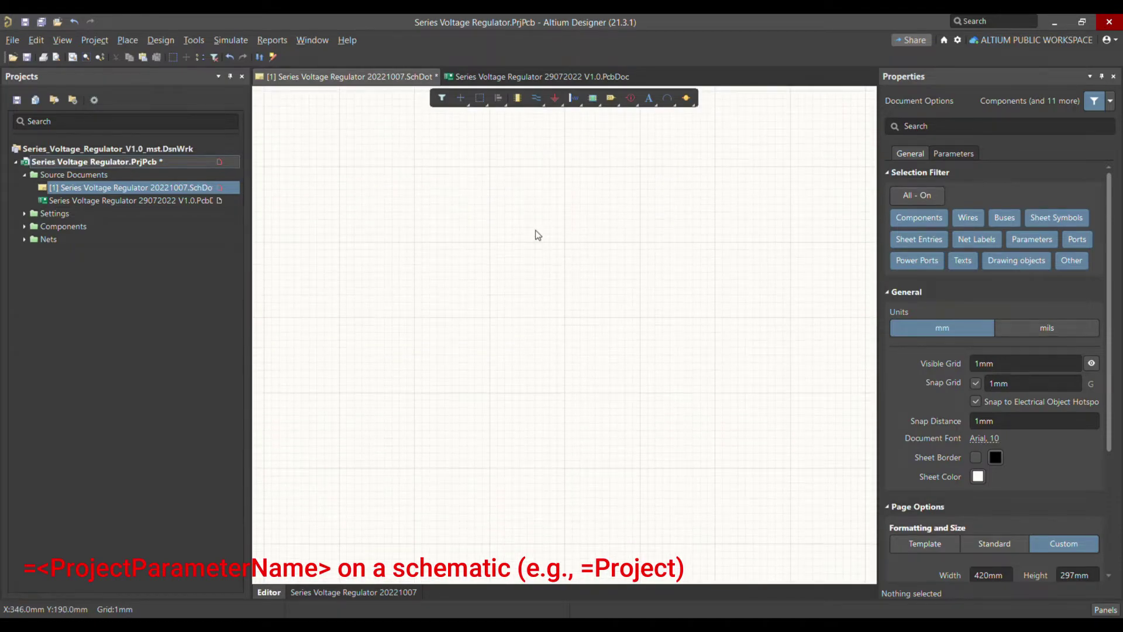
{"action": "scroll", "coordinate": [444, 110], "scroll_direction": "down", "scroll_amount": 3, "text": "ctrl"}
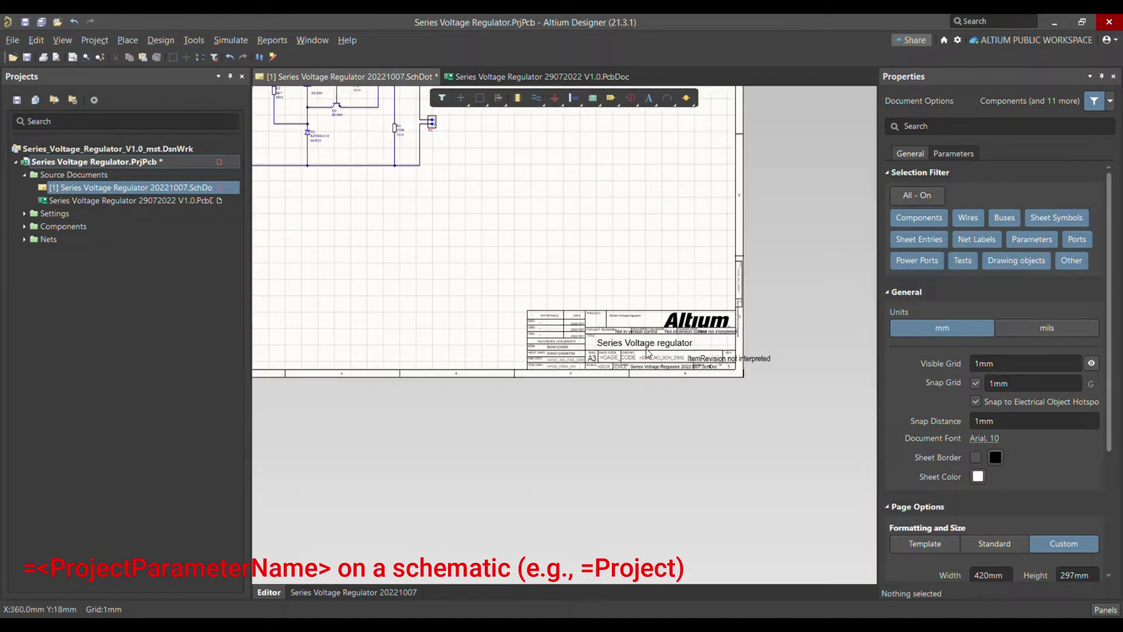
{"action": "scroll", "coordinate": [709, 369], "scroll_direction": "up", "scroll_amount": 2, "text": "ctrl"}
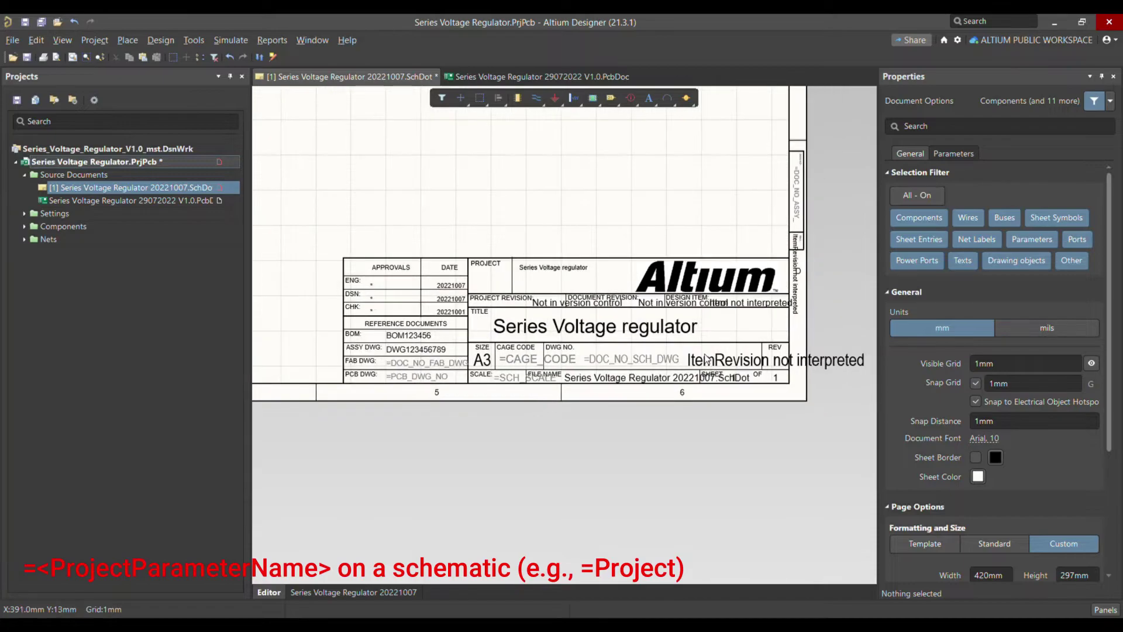
- Add a project parameter matching the vertical DWG NO text in the sheet border, named DOC_NO_ASSY_, with the value 147852369
{"action": "scroll", "coordinate": [785, 196], "scroll_direction": "up", "scroll_amount": 2, "text": "ctrl"}
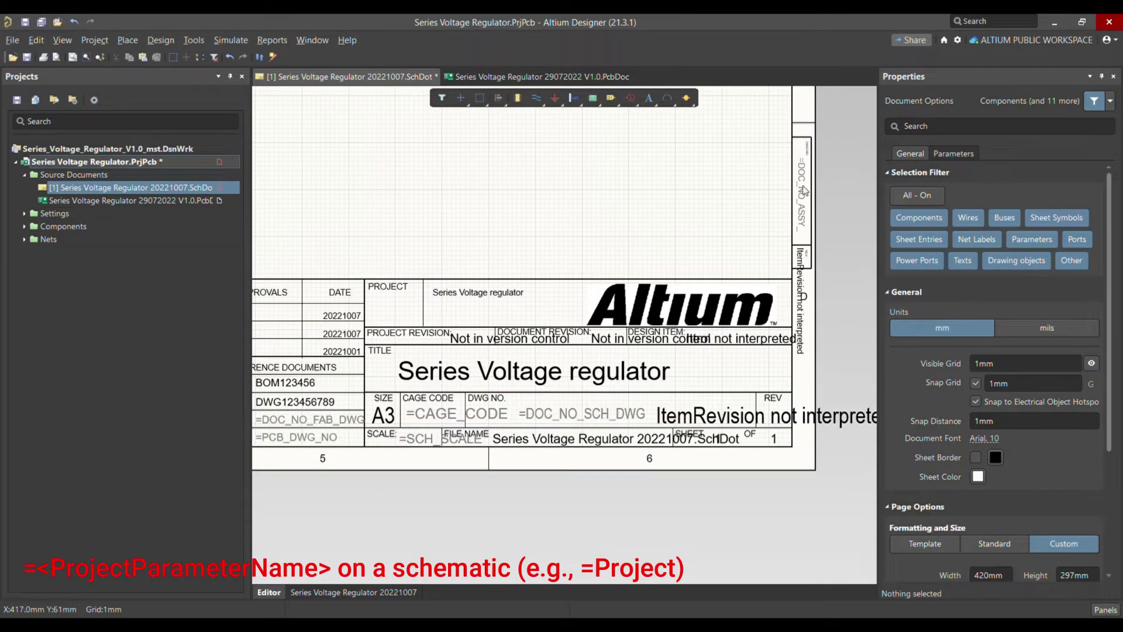
{"action": "left_click", "coordinate": [805, 193]}
{"action": "double_click", "coordinate": [804, 193]}
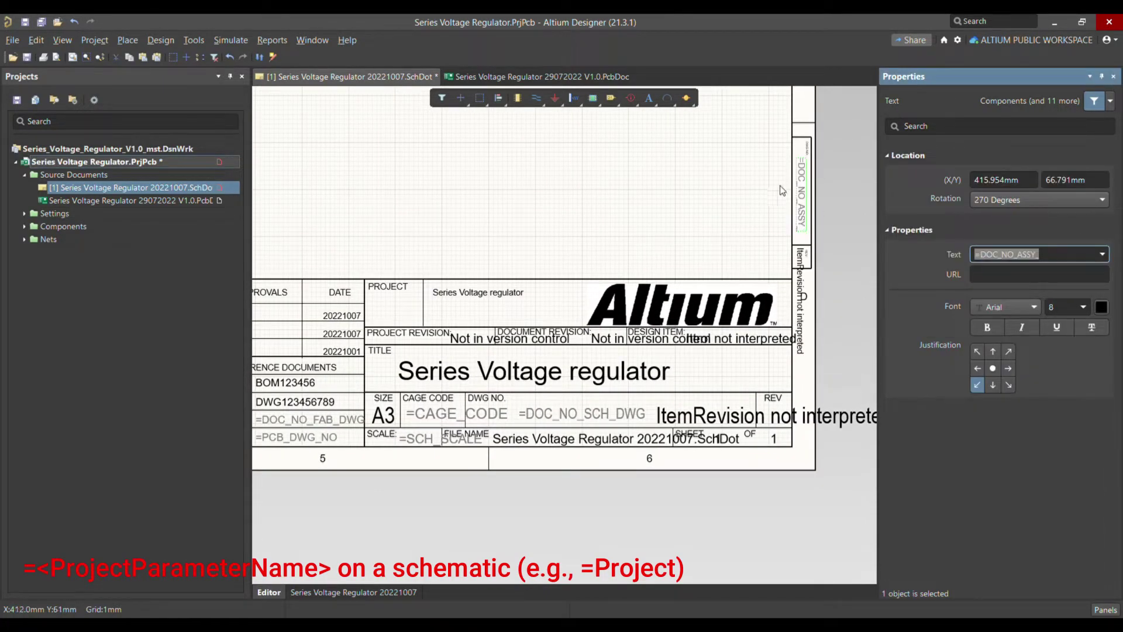
{"action": "left_click_drag", "start_coordinate": [1080, 264], "coordinate": [989, 259]}
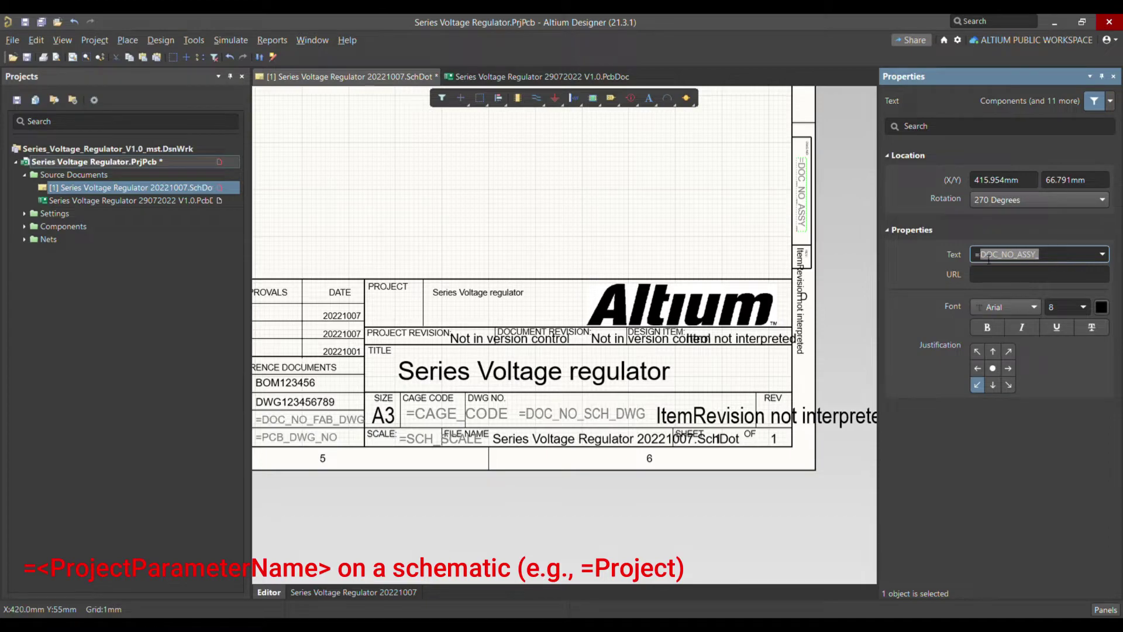
{"action": "left_click", "coordinate": [95, 40]}
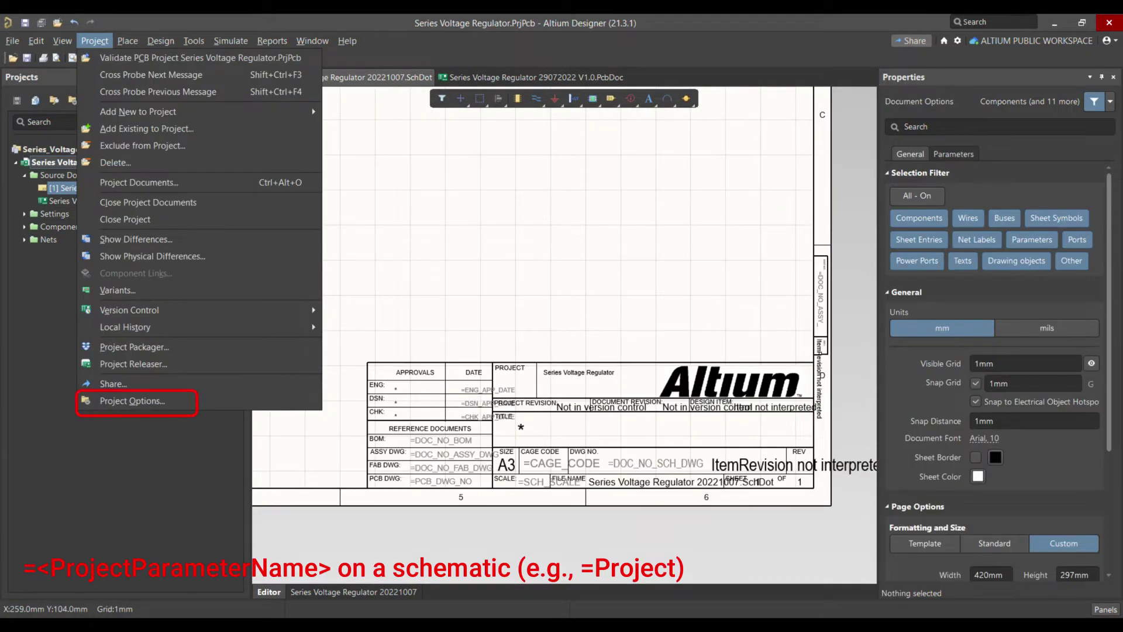
{"action": "left_click", "coordinate": [132, 401]}
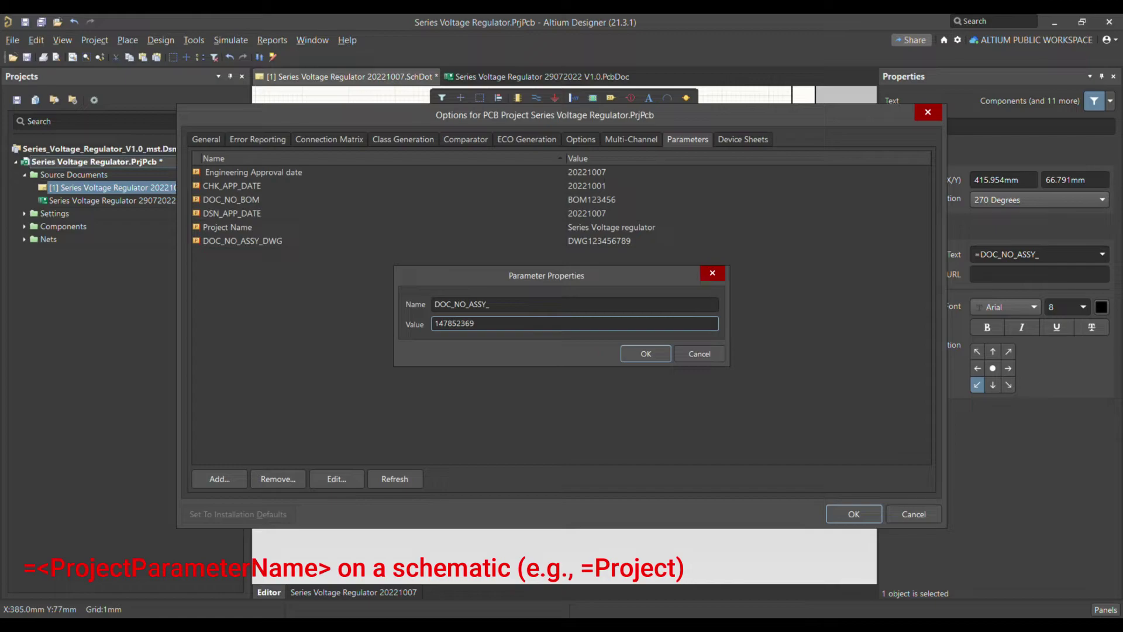
{"action": "key", "text": "Return"}
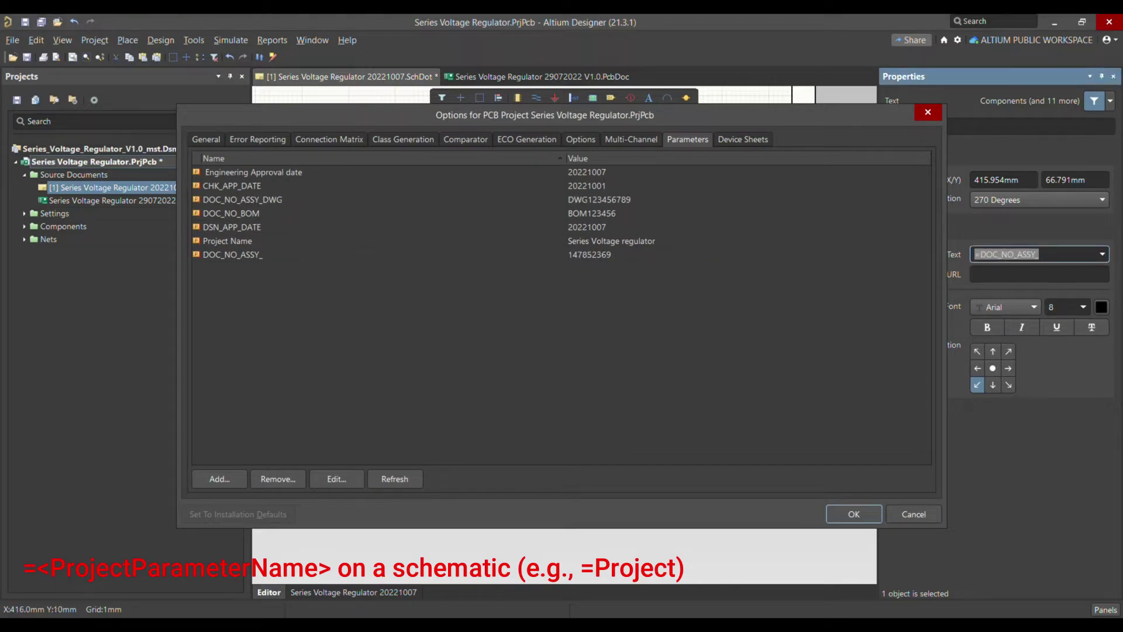
{"action": "key", "text": "Return"}
- Inspect the DWG NO text in the sheet border and the remaining fields of the title block
{"action": "scroll", "coordinate": [829, 153], "scroll_direction": "up", "scroll_amount": 3, "text": "ctrl"}
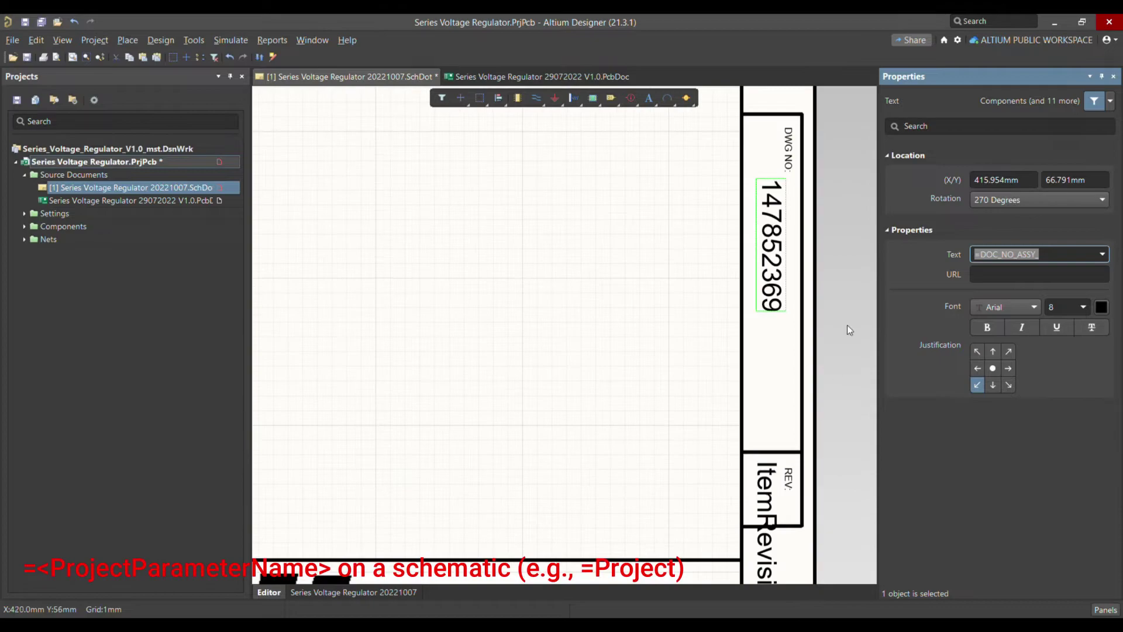
{"action": "scroll", "coordinate": [821, 191], "scroll_direction": "up", "scroll_amount": 1, "text": "ctrl"}
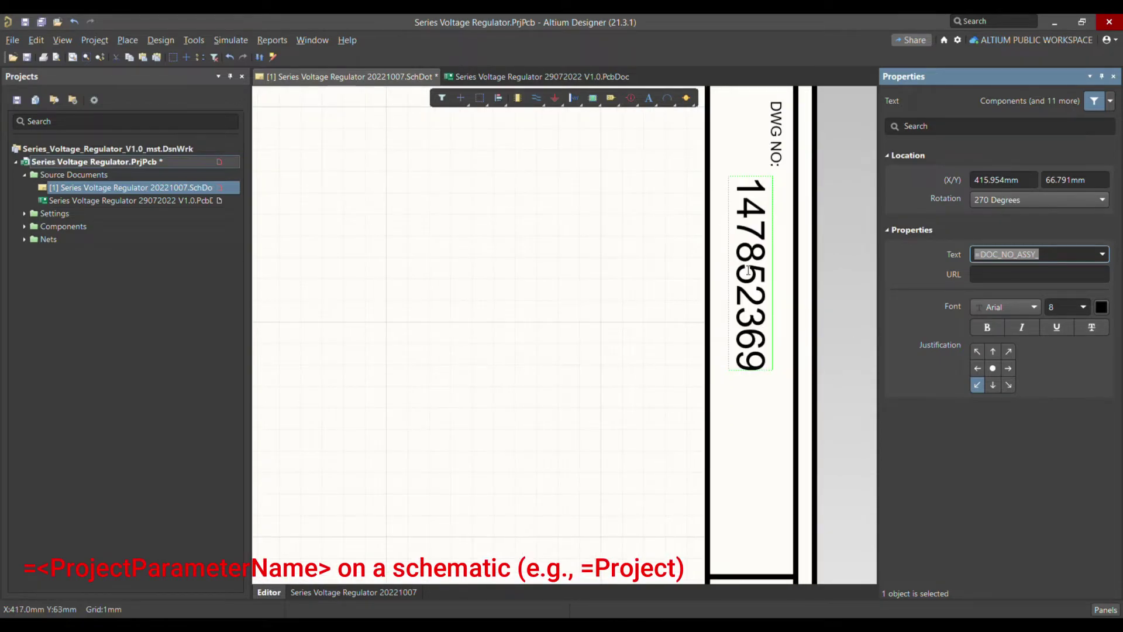
{"action": "scroll", "coordinate": [607, 309], "scroll_direction": "down", "scroll_amount": 2, "text": "ctrl"}
{"action": "left_click", "coordinate": [647, 298]}
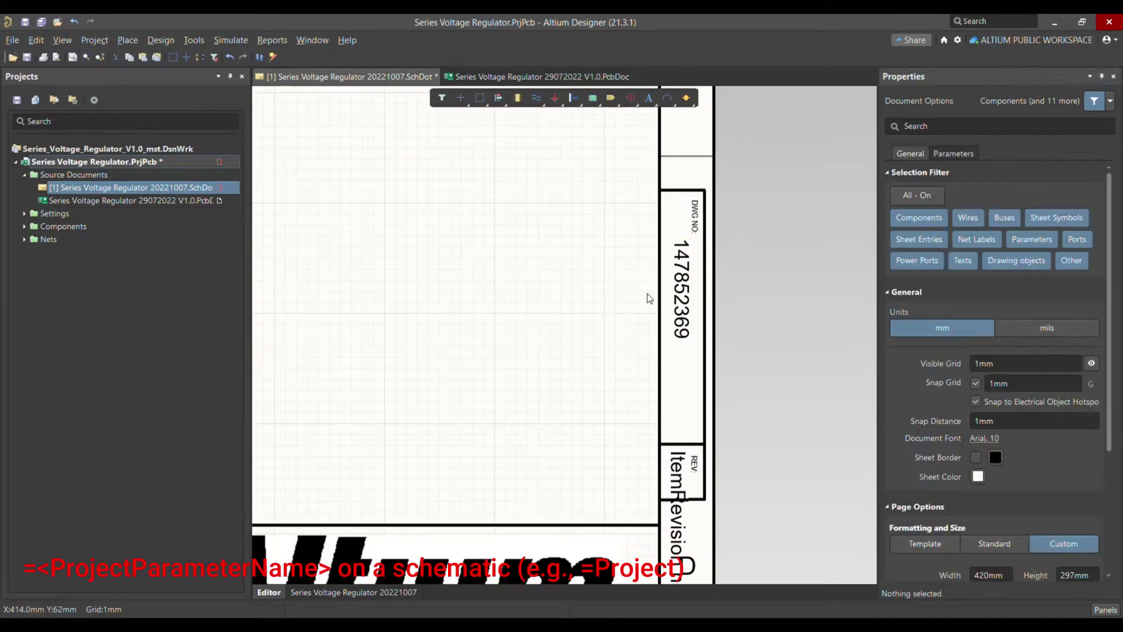
{"action": "scroll", "coordinate": [648, 299], "scroll_direction": "down", "scroll_amount": 2, "text": "ctrl"}
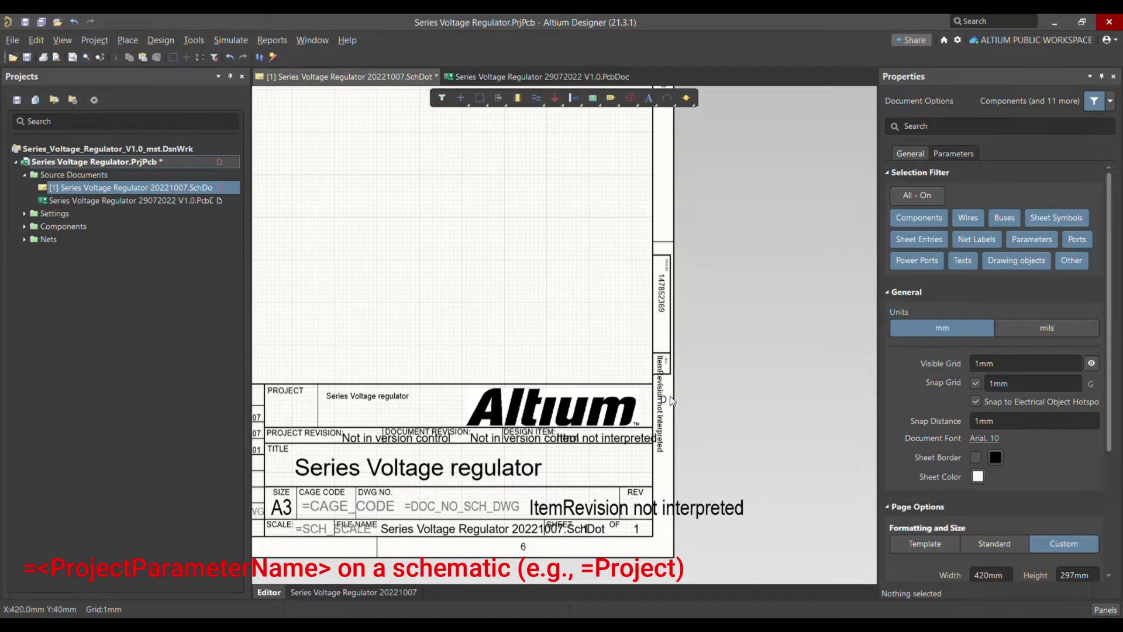
{"action": "scroll", "coordinate": [671, 401], "scroll_direction": "down", "scroll_amount": 2, "text": "ctrl"}
{"action": "scroll", "coordinate": [805, 538], "scroll_direction": "up", "scroll_amount": 2, "text": "ctrl"}
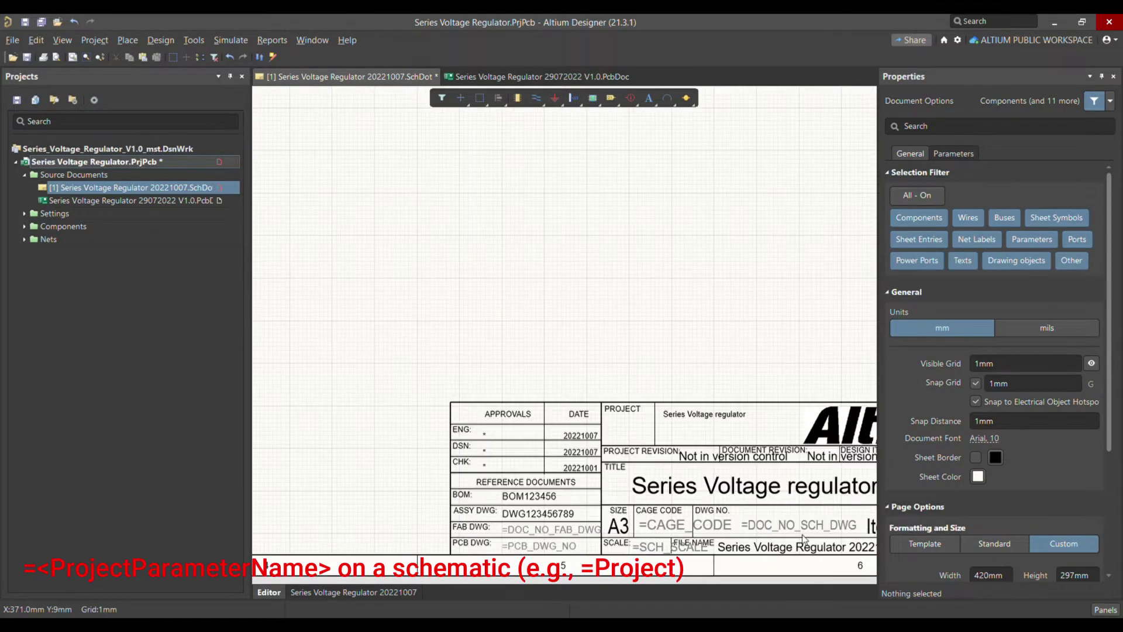
{"action": "scroll", "coordinate": [805, 538], "scroll_direction": "down", "scroll_amount": 2, "text": "ctrl"}
{"action": "scroll", "coordinate": [689, 429], "scroll_direction": "up", "scroll_amount": 2, "text": "ctrl"}
{"action": "scroll", "coordinate": [689, 429], "scroll_direction": "down", "scroll_amount": 2, "text": "ctrl"}
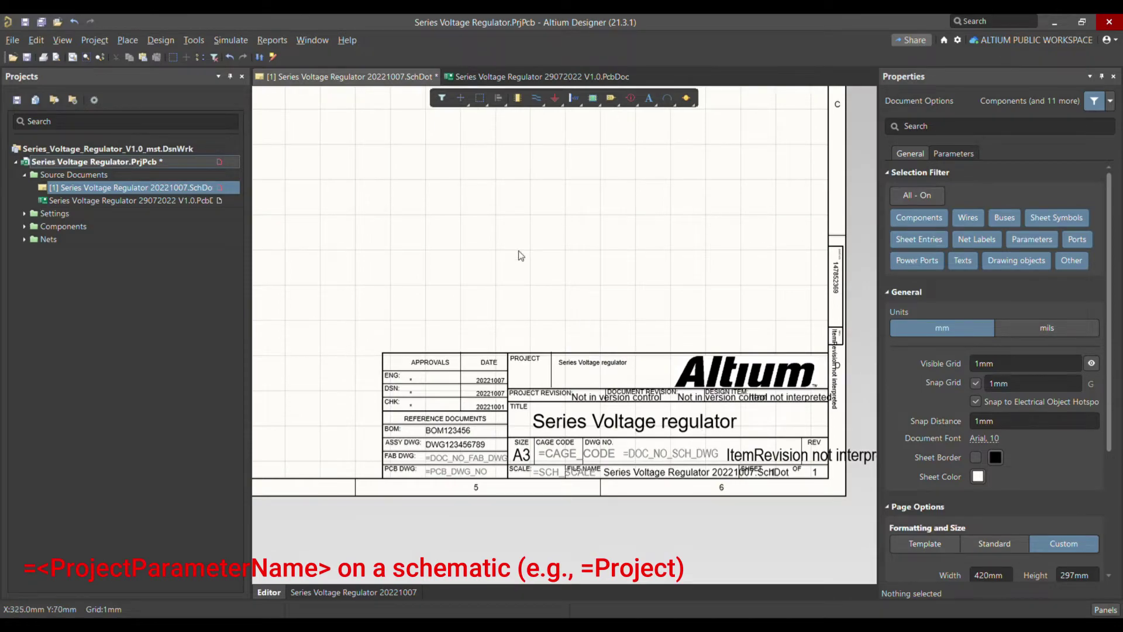
- View the PCB document briefly, return to the schematic and inspect the expression of the FAB DWG text
{"action": "left_click", "coordinate": [494, 77]}
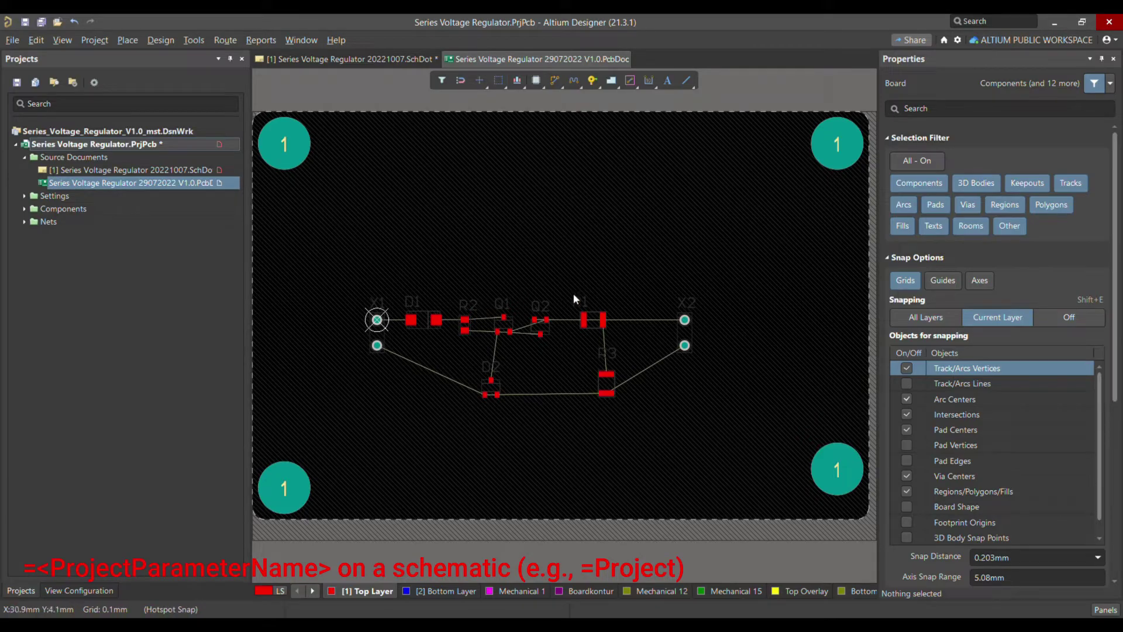
{"action": "left_click", "coordinate": [350, 58]}
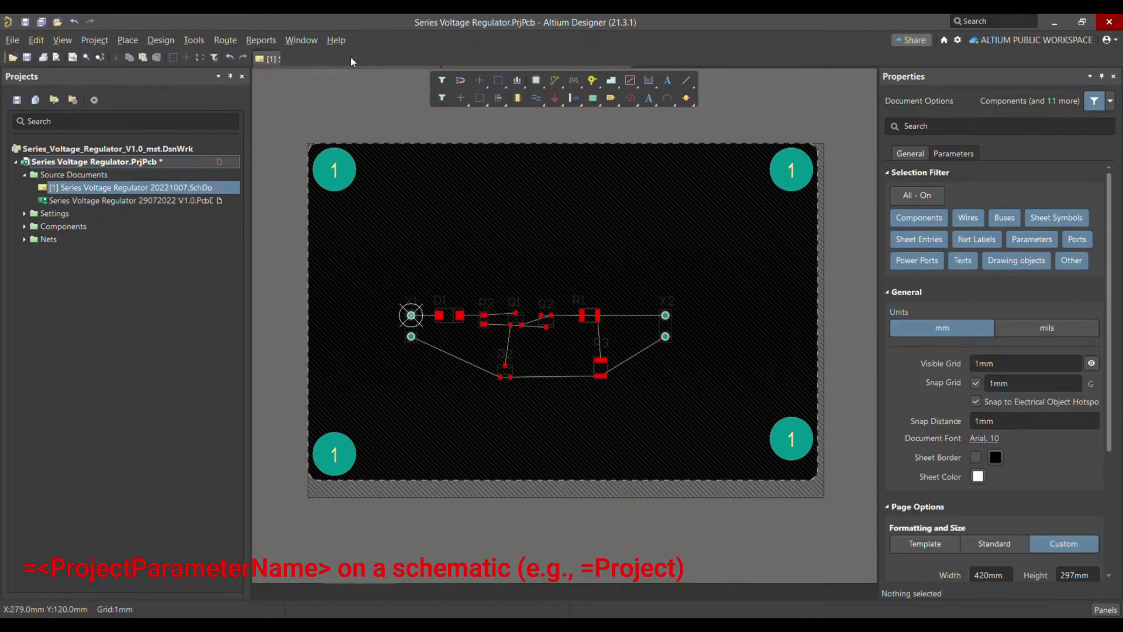
{"action": "scroll", "coordinate": [541, 420], "scroll_direction": "up", "scroll_amount": 3, "text": "ctrl"}
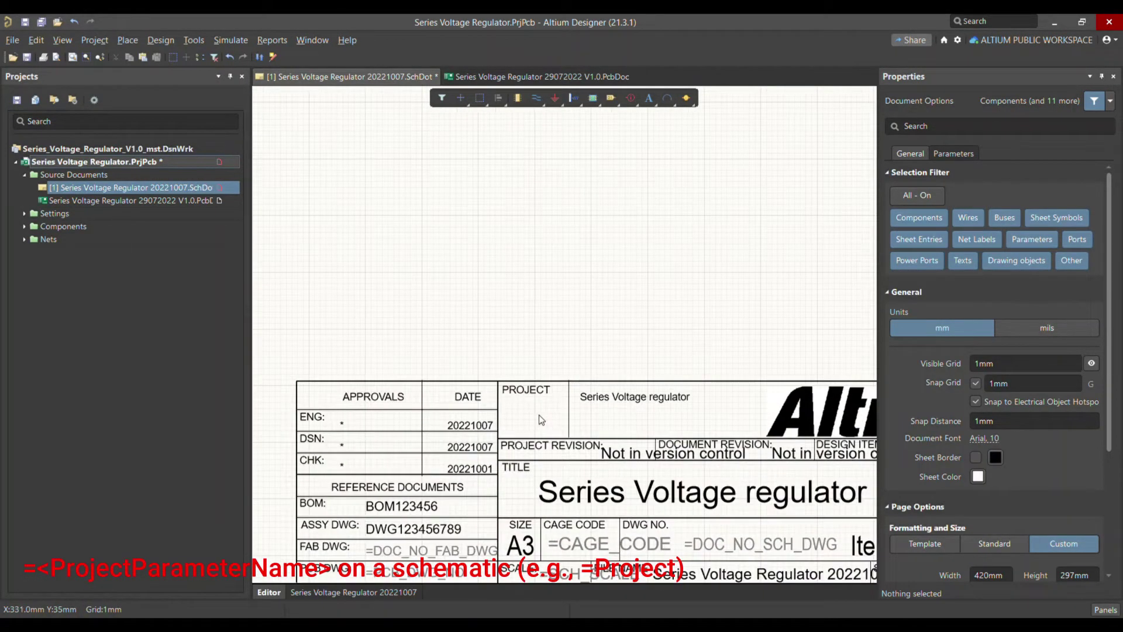
{"action": "scroll", "coordinate": [442, 541], "scroll_direction": "down", "scroll_amount": 2}
{"action": "left_click", "coordinate": [448, 481]}
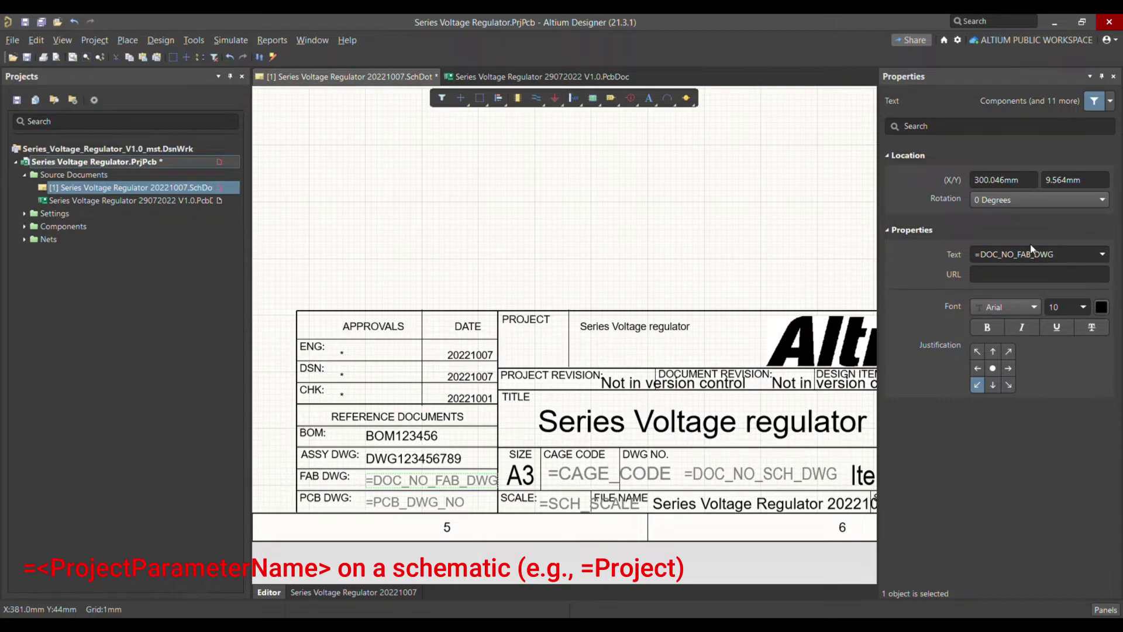
- Switch to the PCB document and look over the board and the empty area below it
{"action": "left_click", "coordinate": [477, 78]}
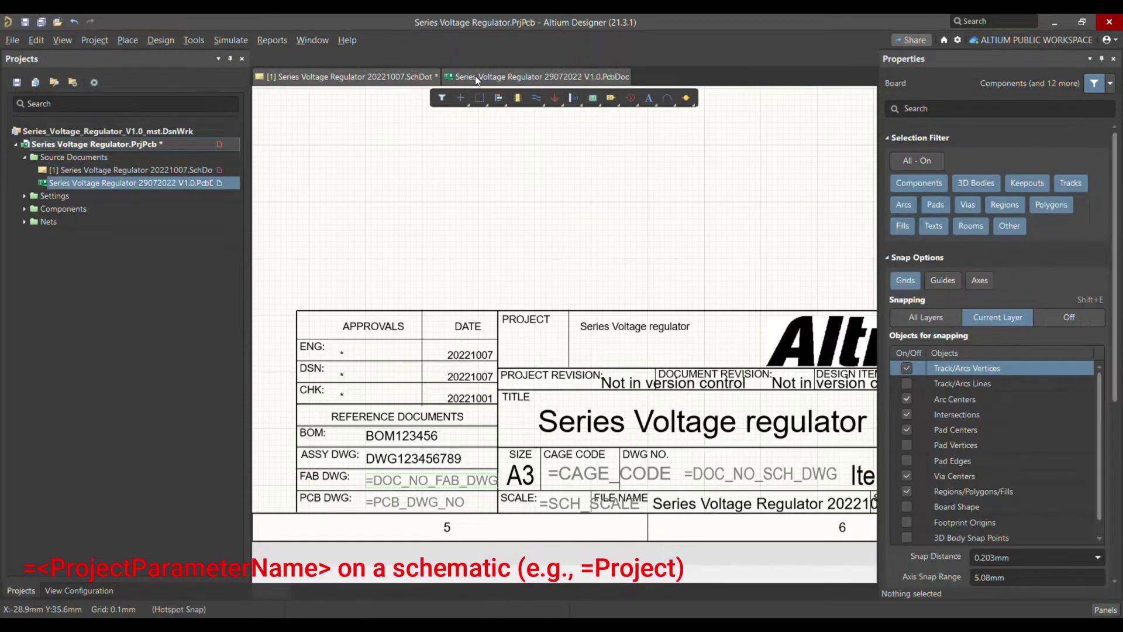
{"action": "scroll", "coordinate": [477, 410], "scroll_direction": "down", "scroll_amount": 3}
{"action": "scroll", "coordinate": [501, 311], "scroll_direction": "up", "scroll_amount": 3}
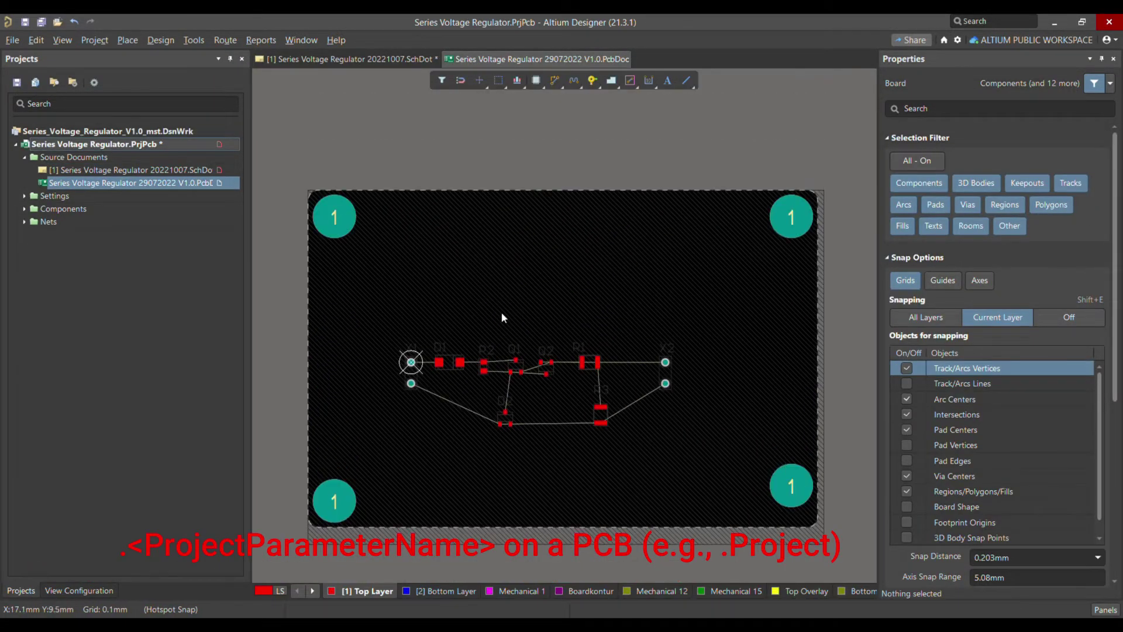
{"action": "scroll", "coordinate": [521, 271], "scroll_direction": "down", "scroll_amount": 2}
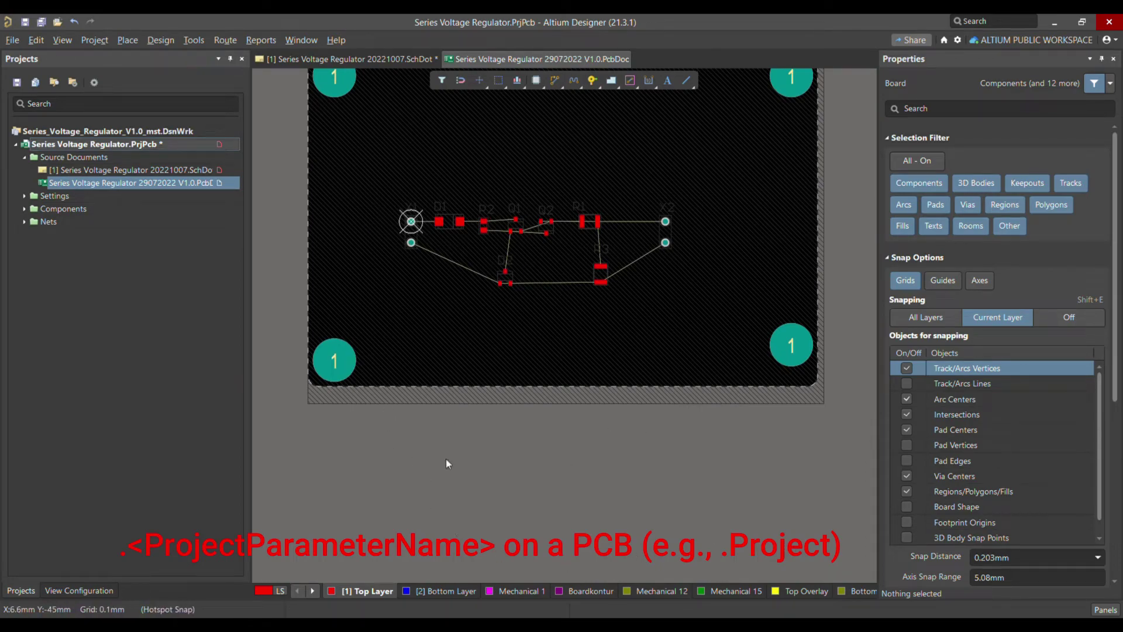
{"action": "scroll", "coordinate": [728, 416], "scroll_direction": "down", "scroll_amount": 2}
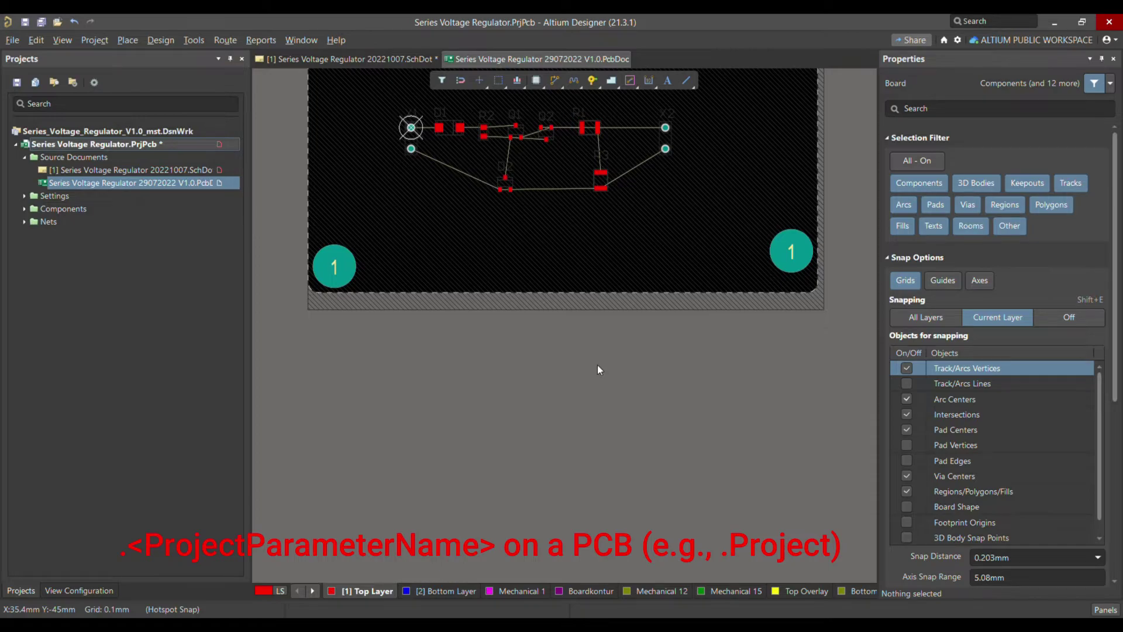
{"action": "scroll", "coordinate": [599, 357], "scroll_direction": "up", "scroll_amount": 3}
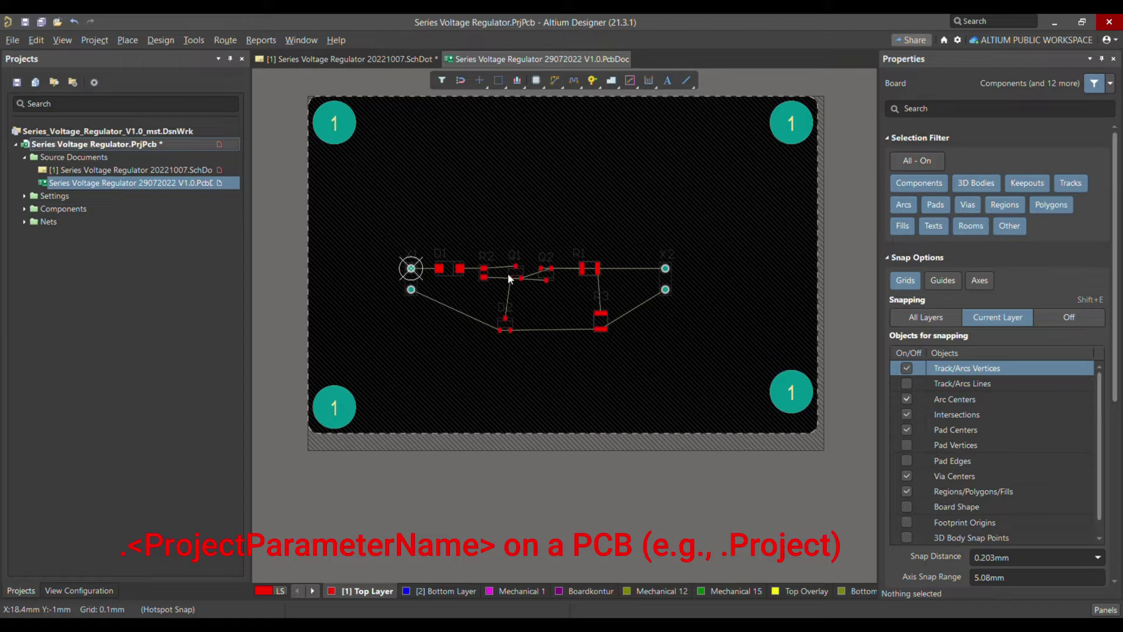
- Place a text string reading "Prject Name :" in the empty area below the board
{"action": "scroll", "coordinate": [521, 272], "scroll_direction": "down", "scroll_amount": 3}
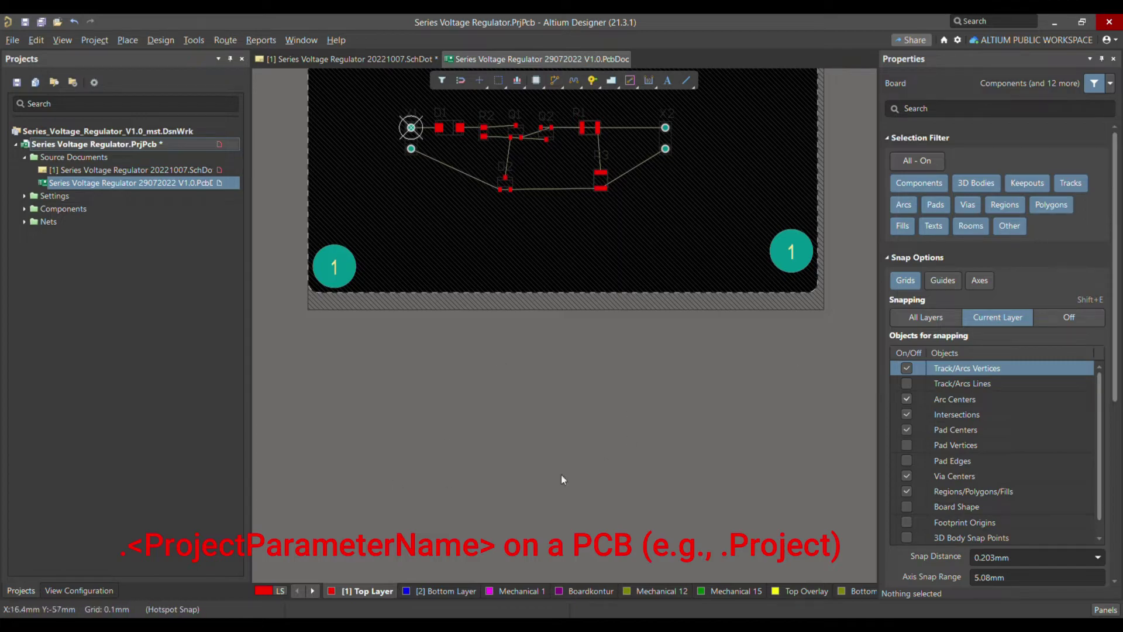
{"action": "left_click", "coordinate": [126, 40]}
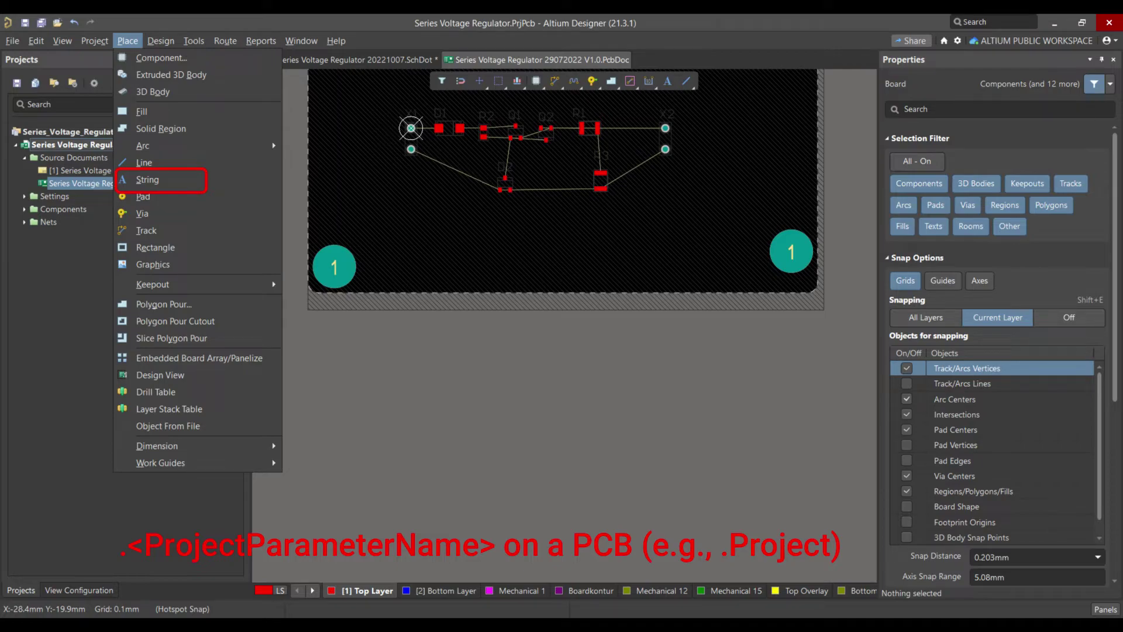
{"action": "left_click", "coordinate": [147, 178]}
{"action": "left_click", "coordinate": [397, 423]}
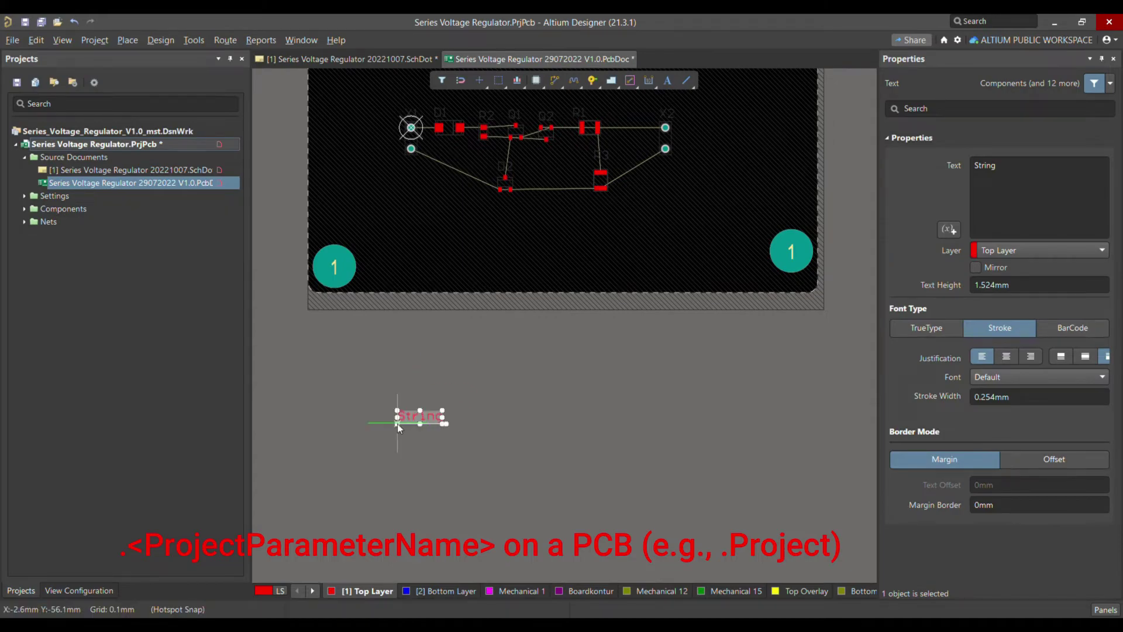
{"action": "key", "text": "Tab"}
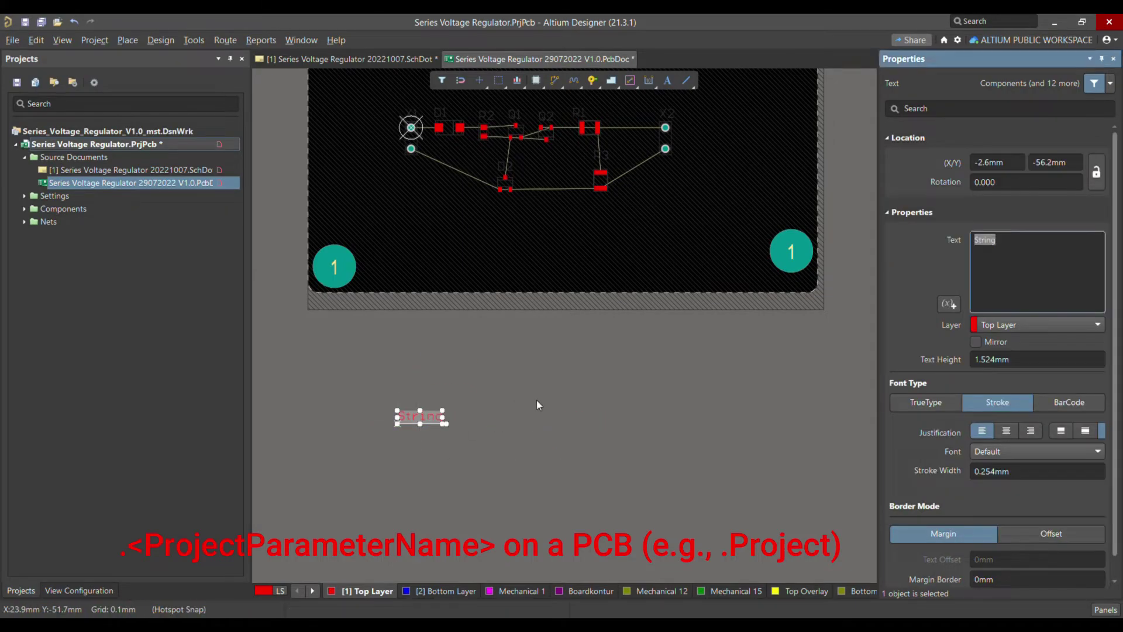
{"action": "type", "text": "Prject Name :"}
{"action": "key", "text": "Return"}
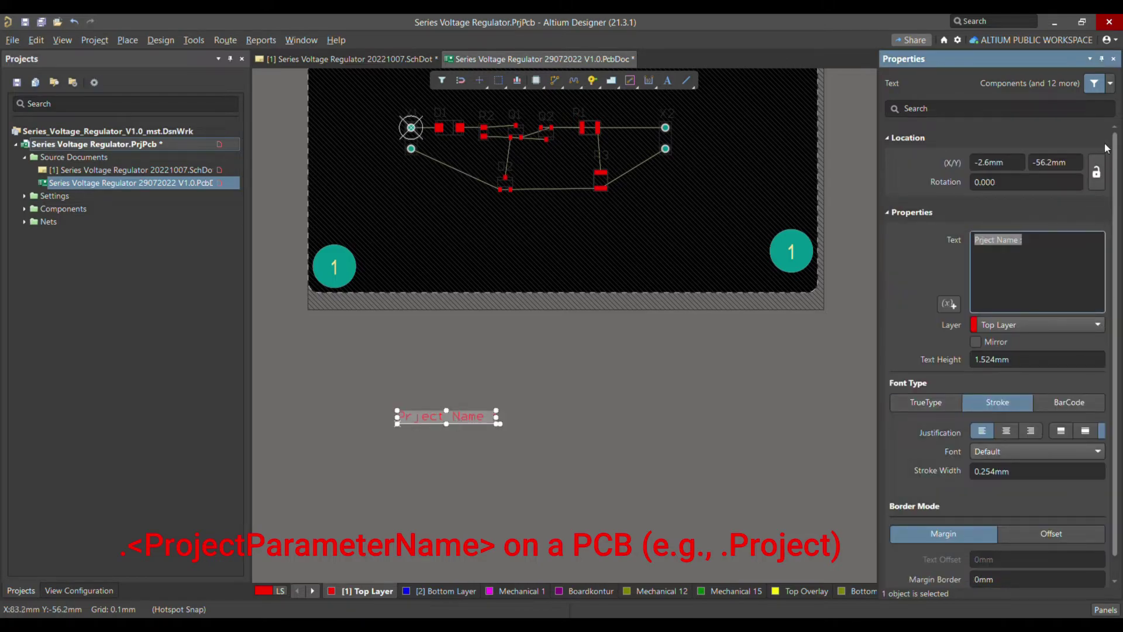
- Move the "Prject Name :" text to the Top Overlay layer and make that layer current
{"action": "scroll", "coordinate": [1063, 319], "scroll_direction": "down", "scroll_amount": 1}
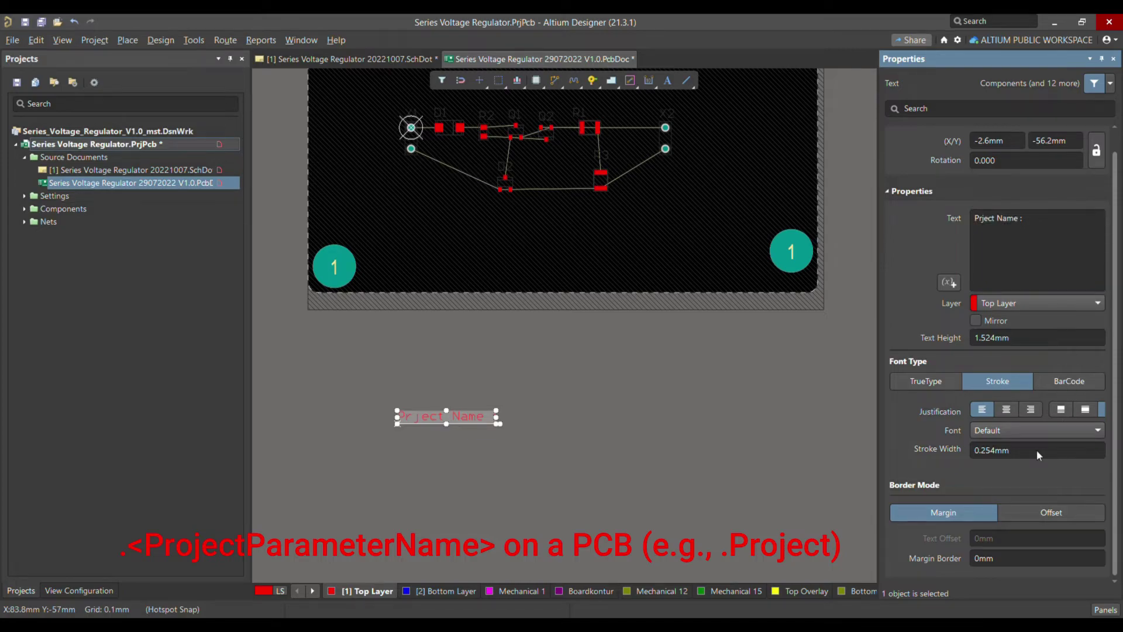
{"action": "left_click", "coordinate": [482, 447]}
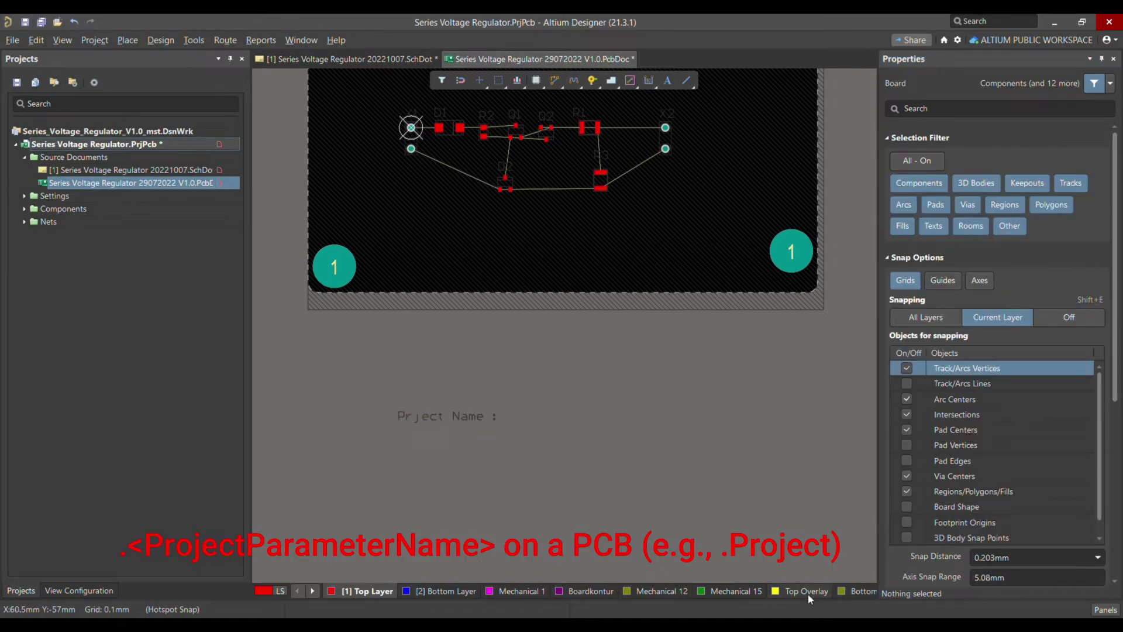
{"action": "left_click", "coordinate": [312, 591]}
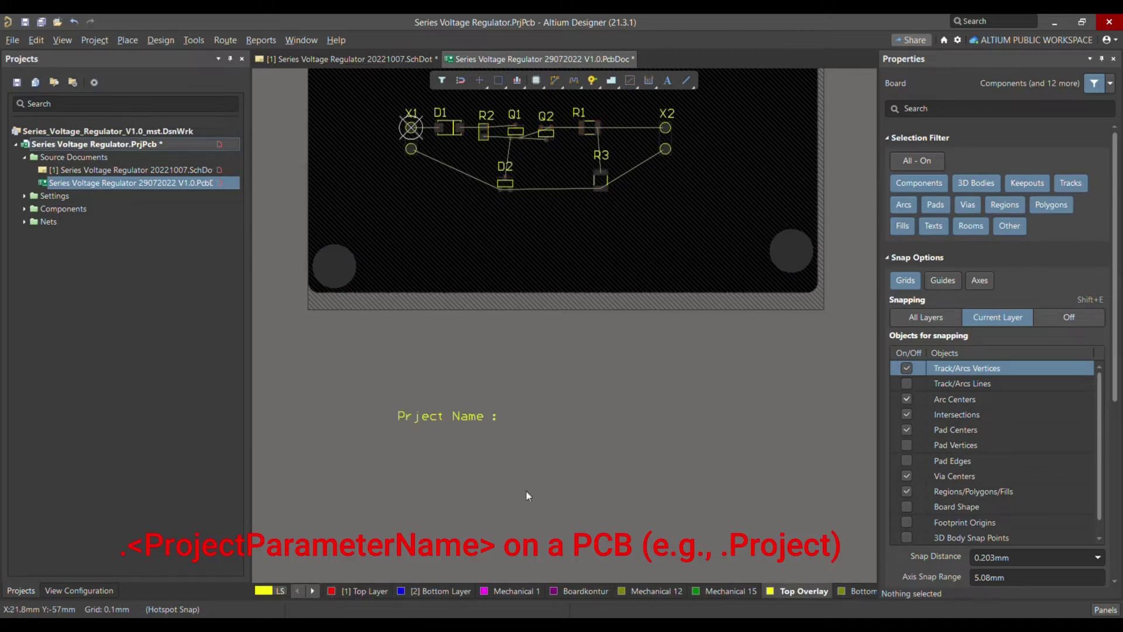
{"action": "left_click", "coordinate": [447, 418]}
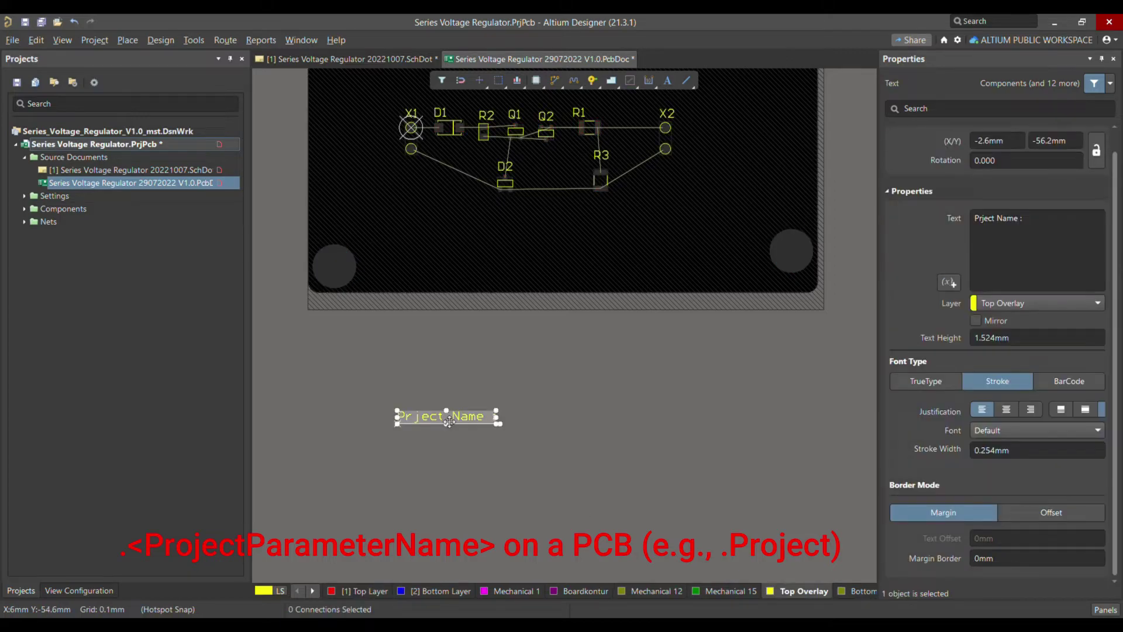
- Copy the "Prject Name :" text and place the duplicate beside it on the same row
{"action": "left_click", "coordinate": [530, 390]}
{"action": "left_click", "coordinate": [447, 417]}
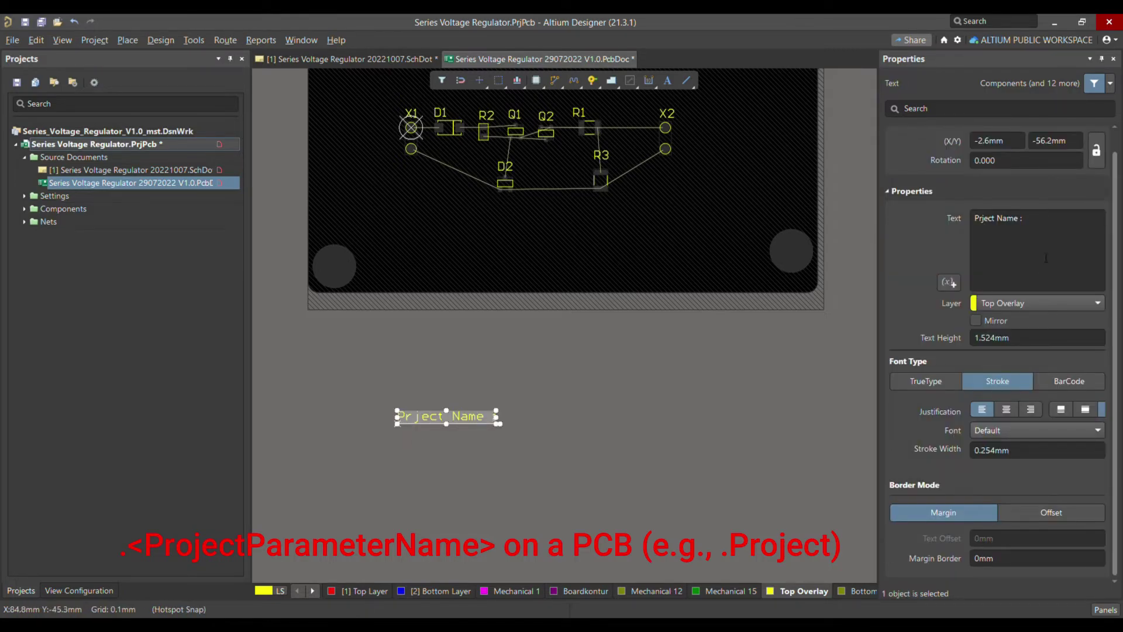
{"action": "left_click", "coordinate": [557, 420]}
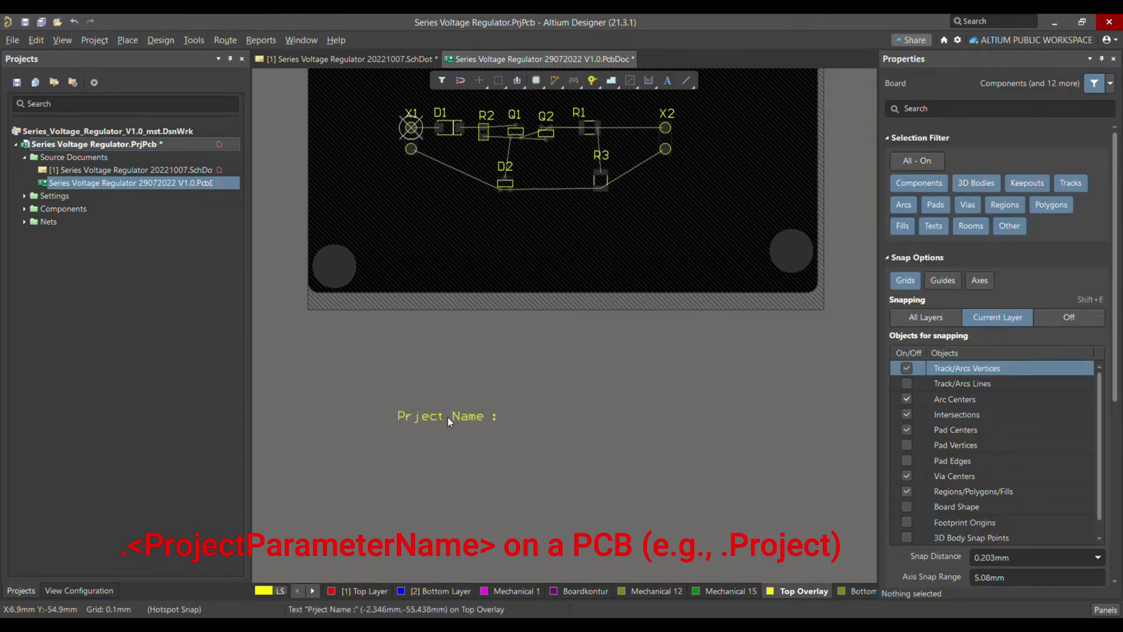
{"action": "left_click", "coordinate": [475, 416]}
{"action": "left_click", "coordinate": [527, 433]}
{"action": "left_click", "coordinate": [468, 417]}
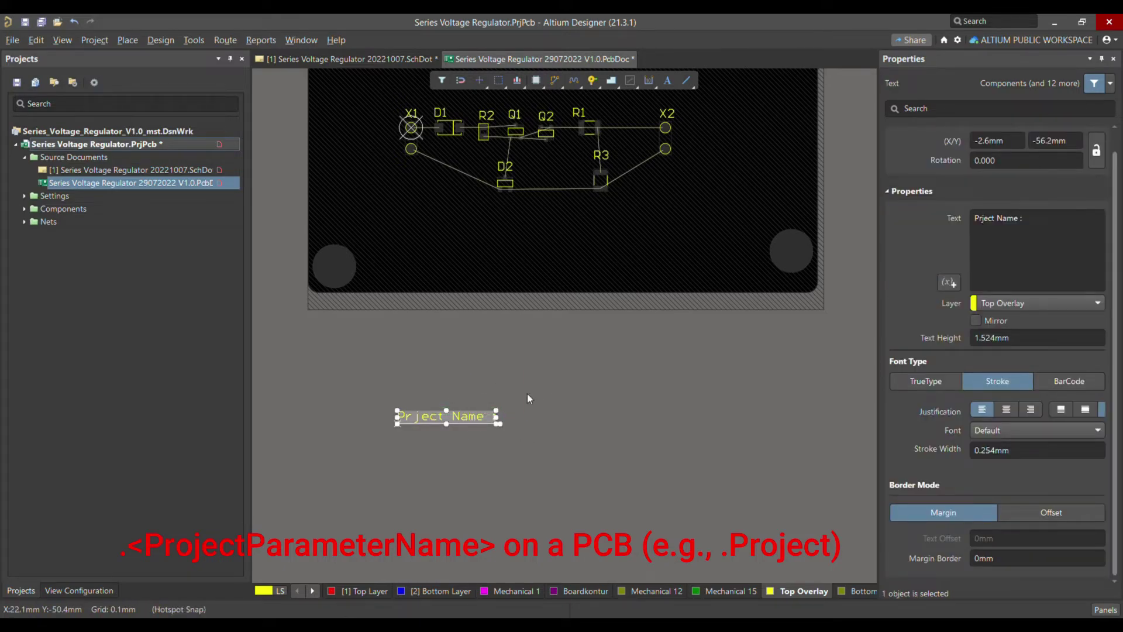
{"action": "key", "text": "ctrl+v"}
{"action": "left_click", "coordinate": [659, 391]}
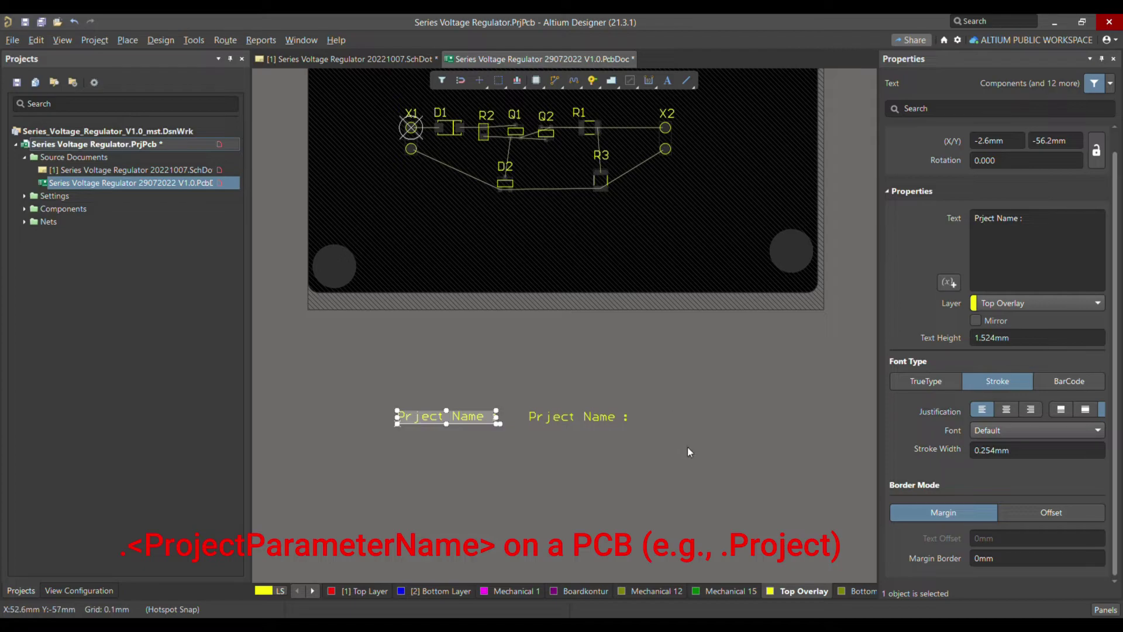
- Place copies of the label as a second row below both project name texts and change them to "Date :"
{"action": "key", "text": "ctrl+c"}
{"action": "left_click", "coordinate": [451, 468]}
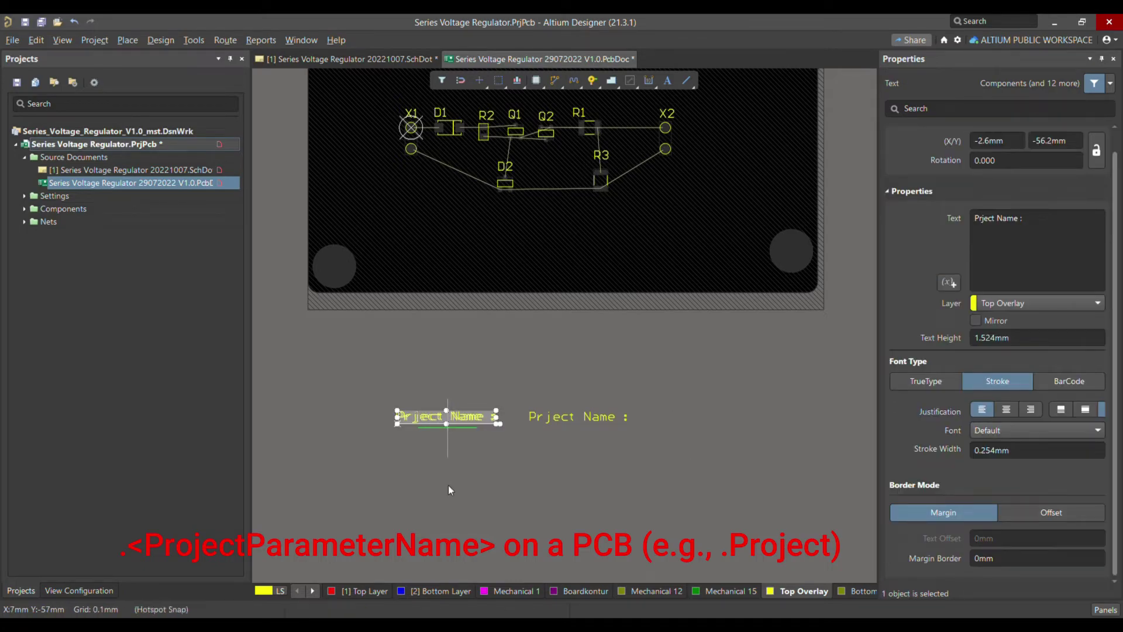
{"action": "key", "text": "ctrl+v"}
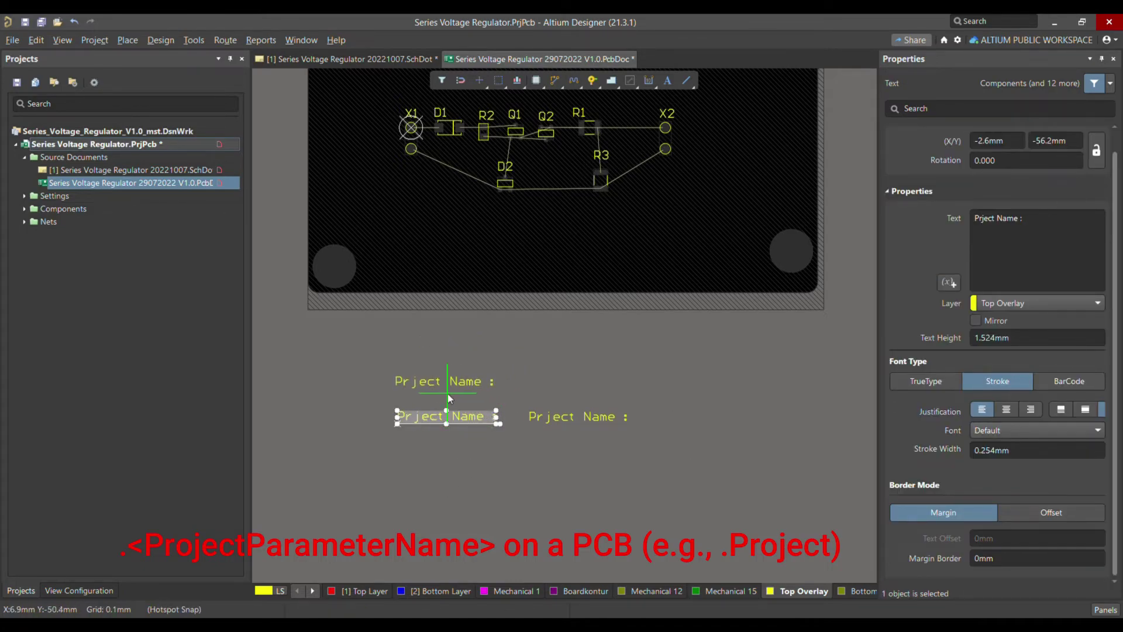
{"action": "left_click", "coordinate": [447, 393]}
{"action": "left_click", "coordinate": [1029, 272]}
{"action": "type", "text": "Date :"}
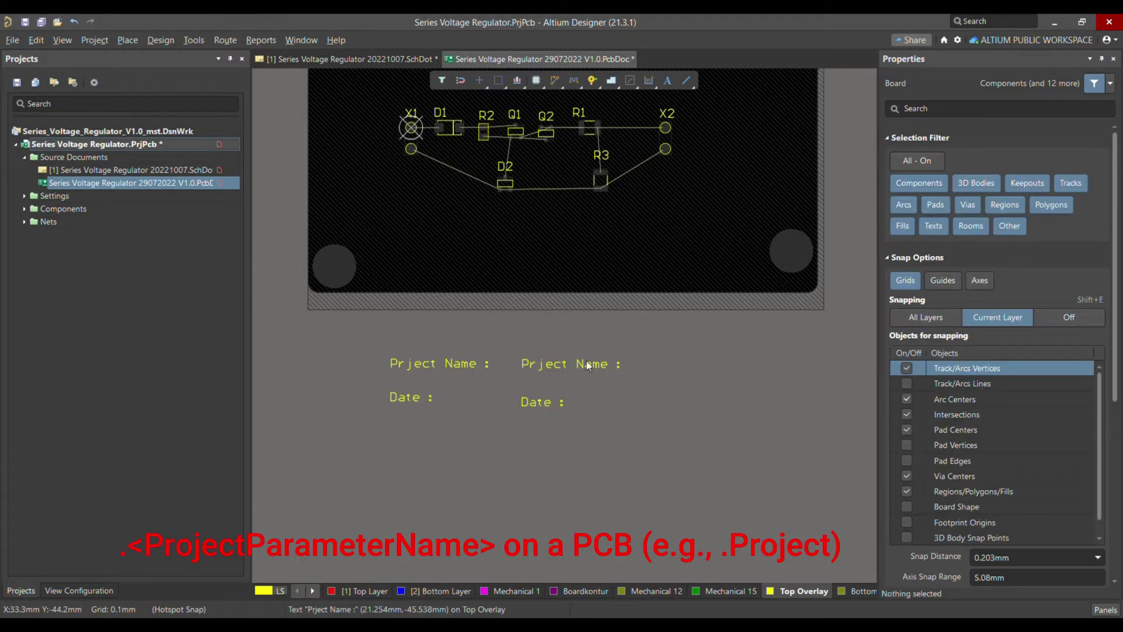
- Check the project parameter names and set the duplicate project name text to the special string ".Project Name"
{"action": "left_click", "coordinate": [588, 366]}
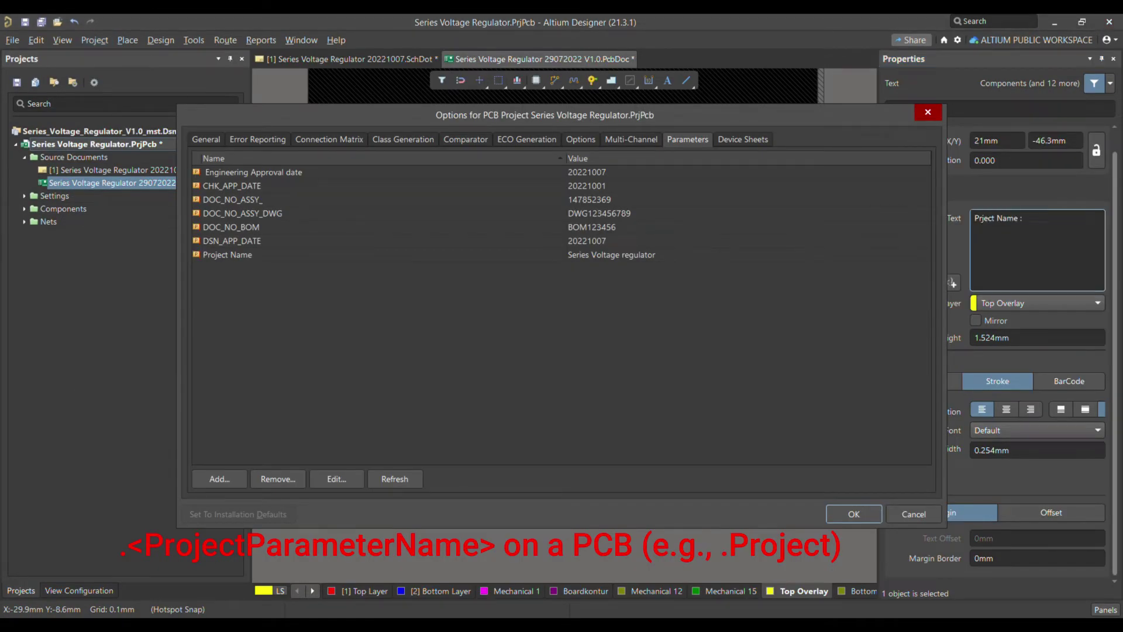
{"action": "left_click", "coordinate": [927, 111]}
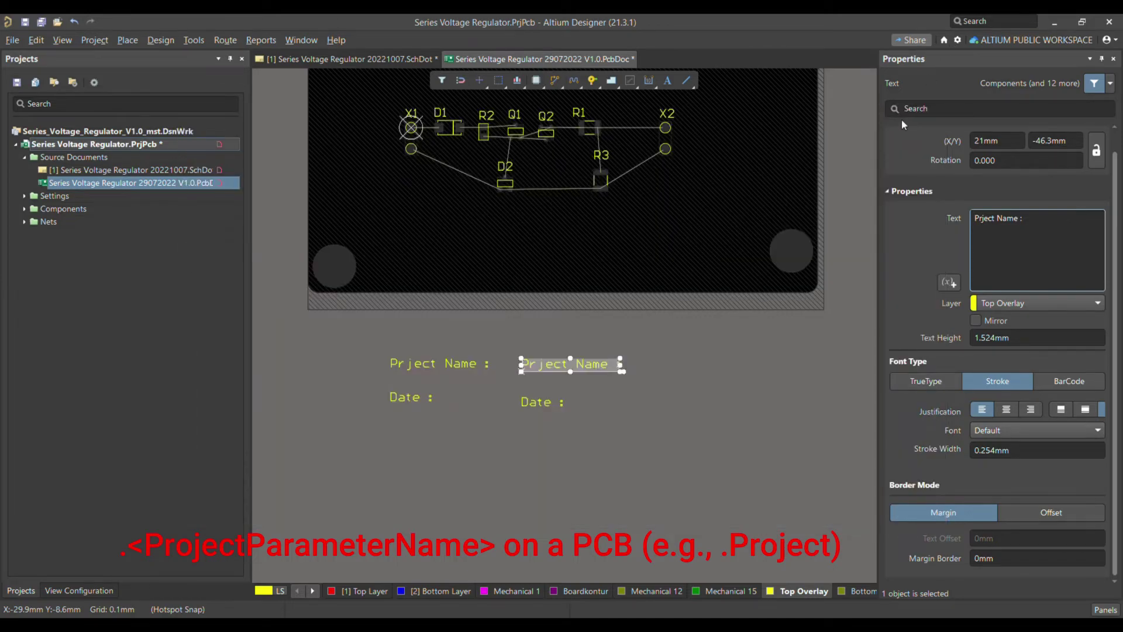
{"action": "left_click", "coordinate": [1076, 235]}
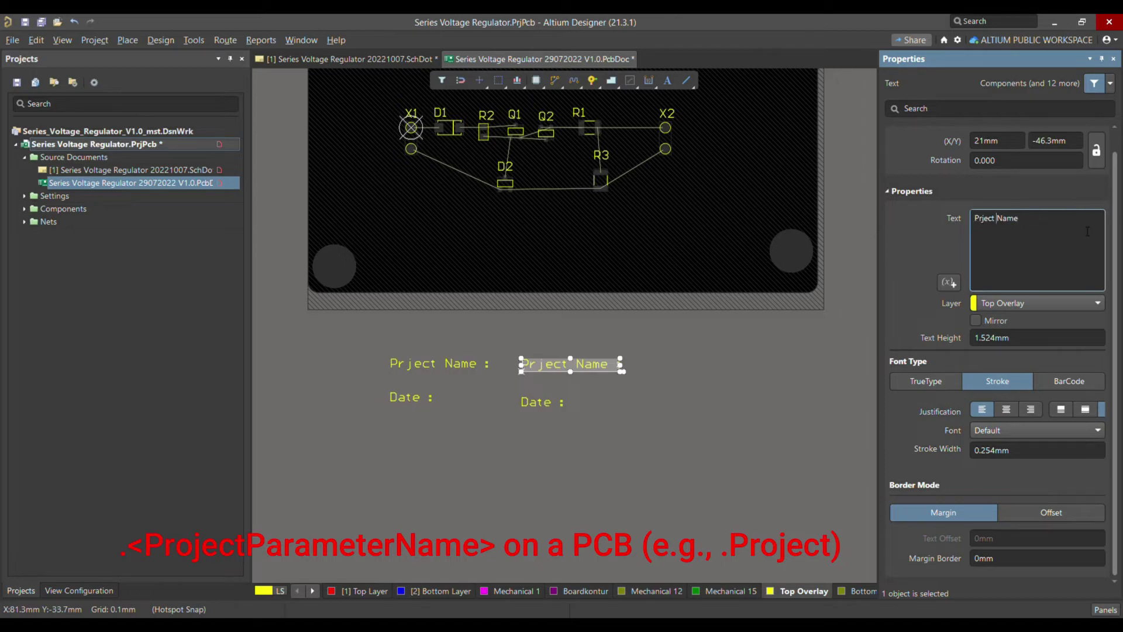
{"action": "type", "text": ".Pro"}
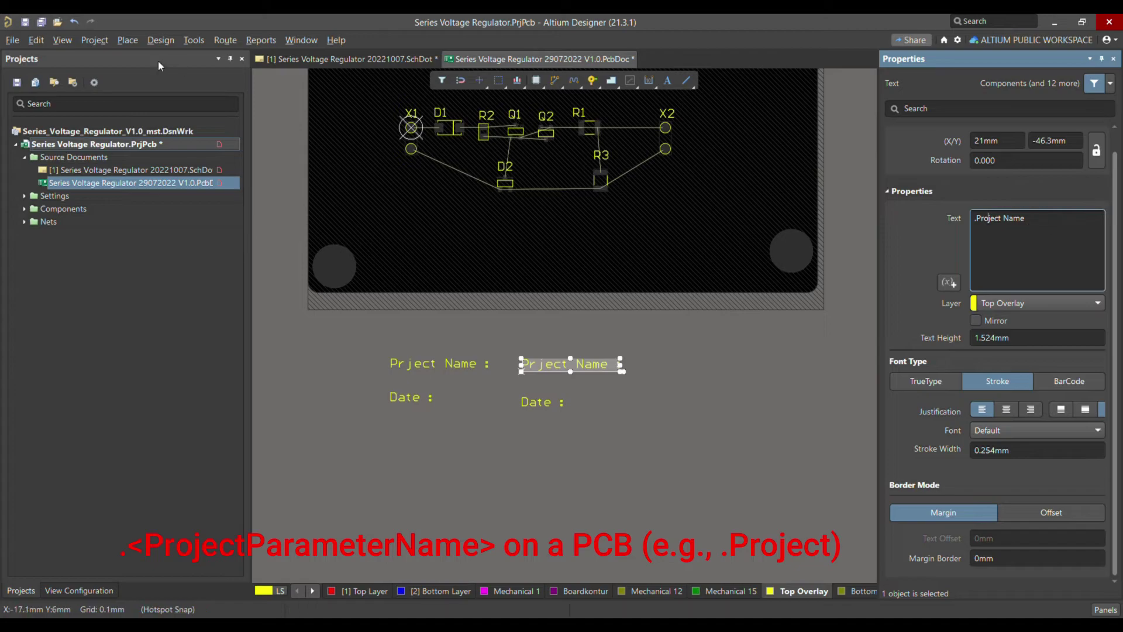
{"action": "left_click", "coordinate": [95, 40]}
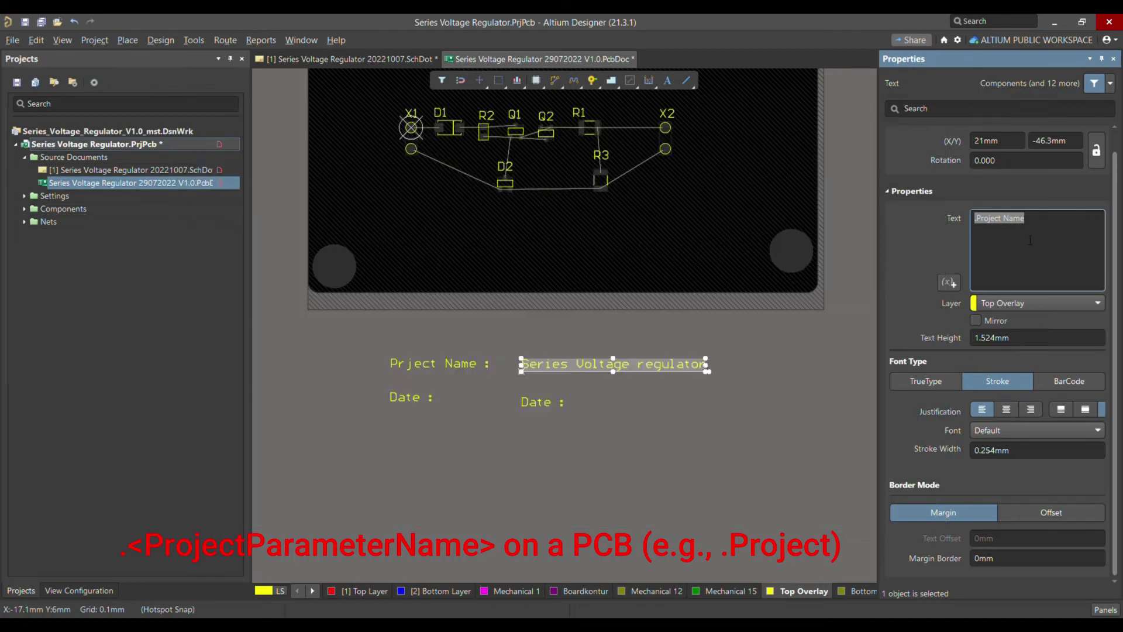
{"action": "left_click", "coordinate": [760, 327]}
{"action": "left_click", "coordinate": [555, 362]}
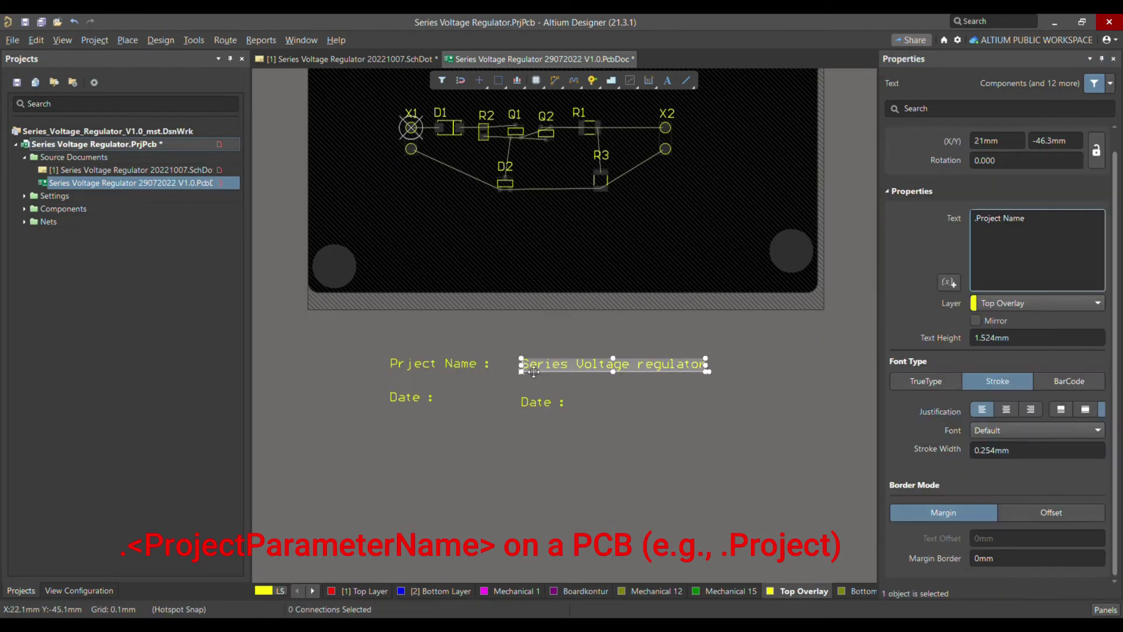
{"action": "left_click", "coordinate": [559, 319]}
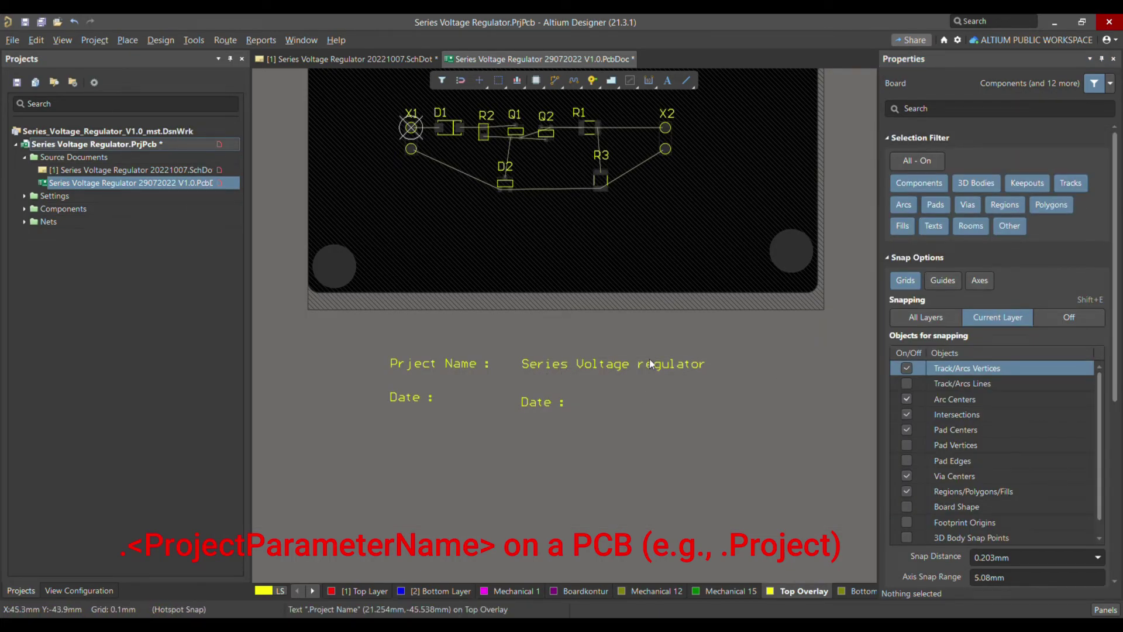
- Change the second "Date :" text to the special string ".Date"
{"action": "left_click", "coordinate": [419, 399]}
{"action": "left_click", "coordinate": [534, 400]}
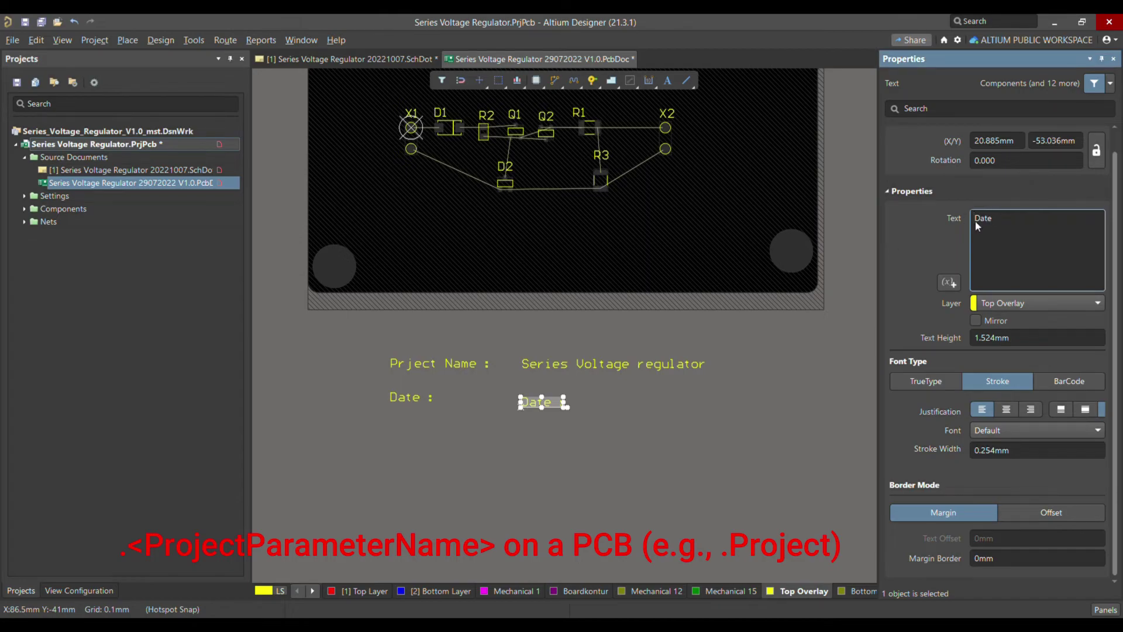
{"action": "left_click", "coordinate": [456, 410]}
{"action": "left_click", "coordinate": [550, 402]}
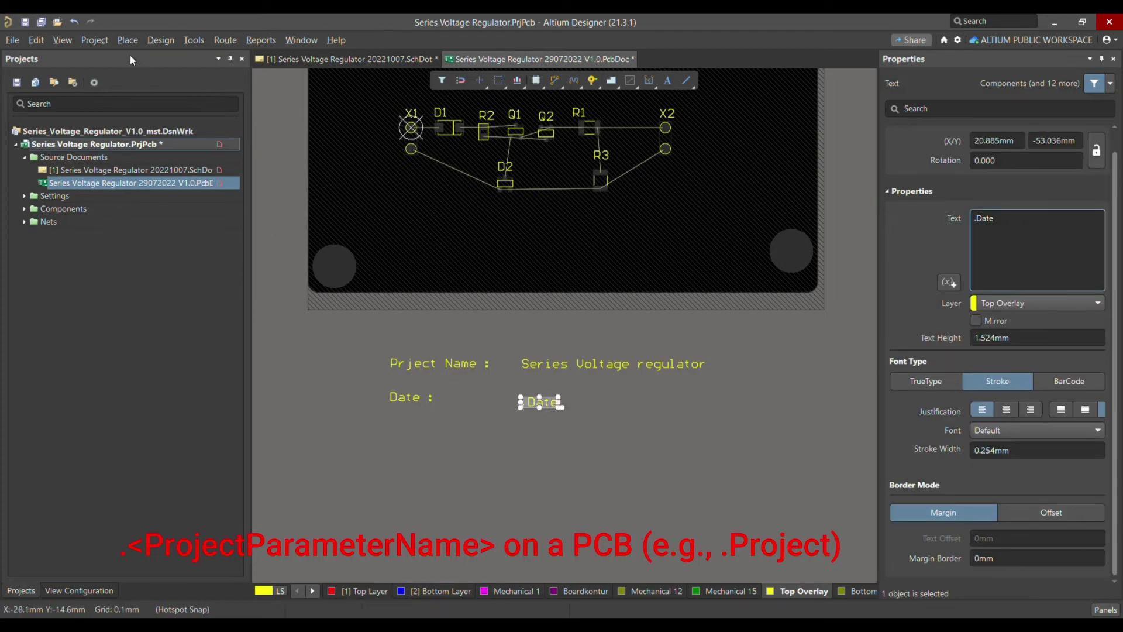
- Add a project parameter named Date with the value 20221007
{"action": "left_click", "coordinate": [94, 40]}
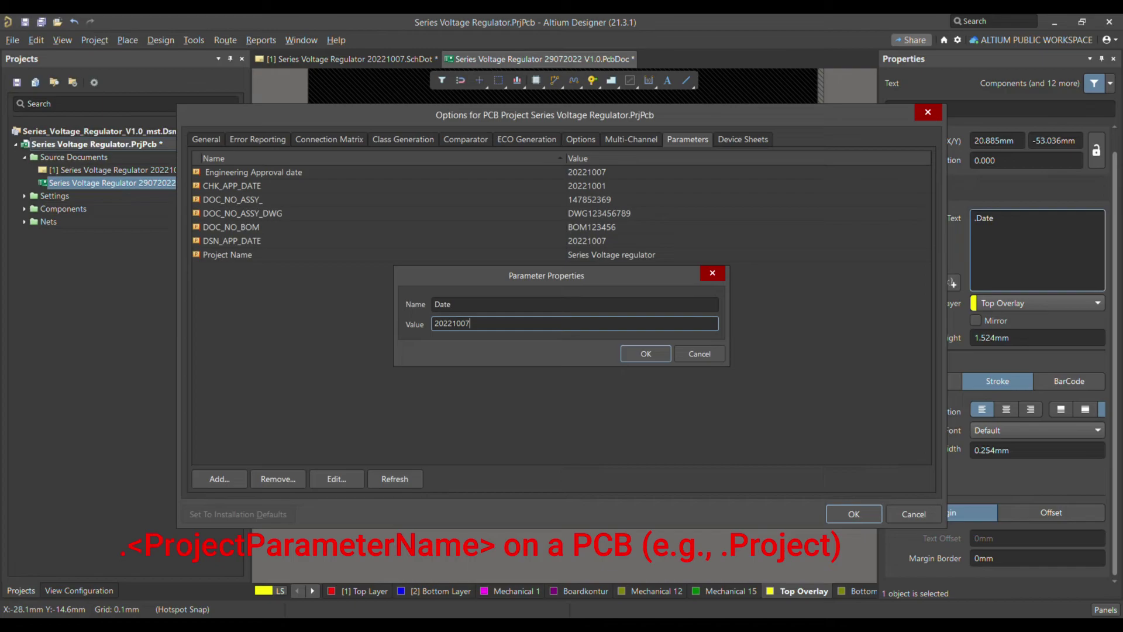
{"action": "key", "text": "Return"}
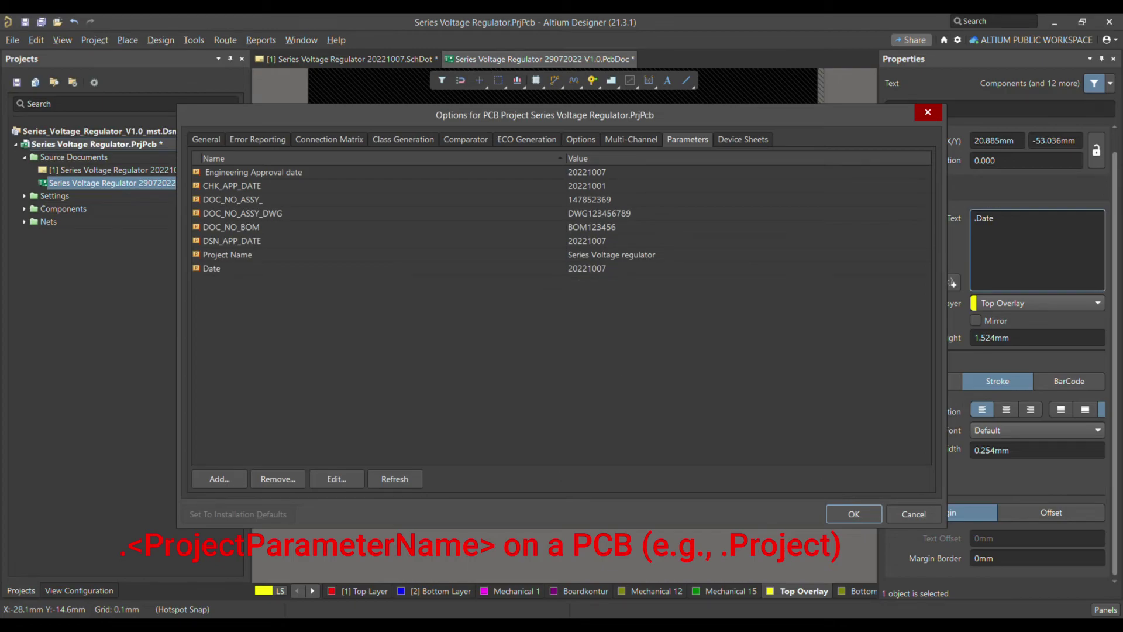
{"action": "left_click", "coordinate": [854, 513]}
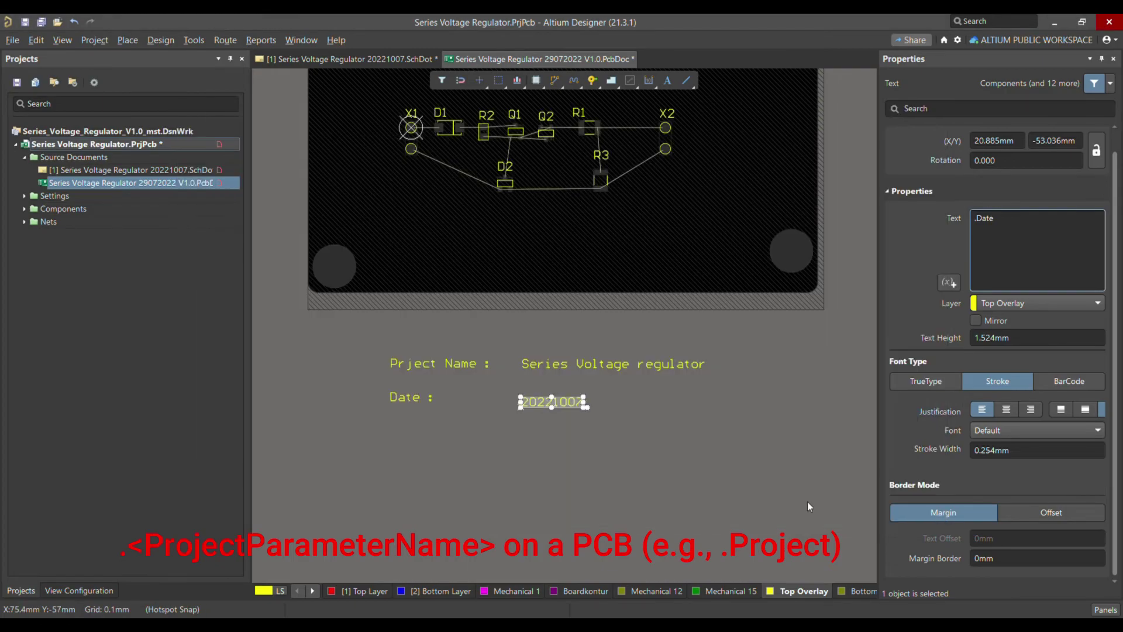
- Move the date value text slightly to the right under the project name value
{"action": "left_click", "coordinate": [525, 426]}
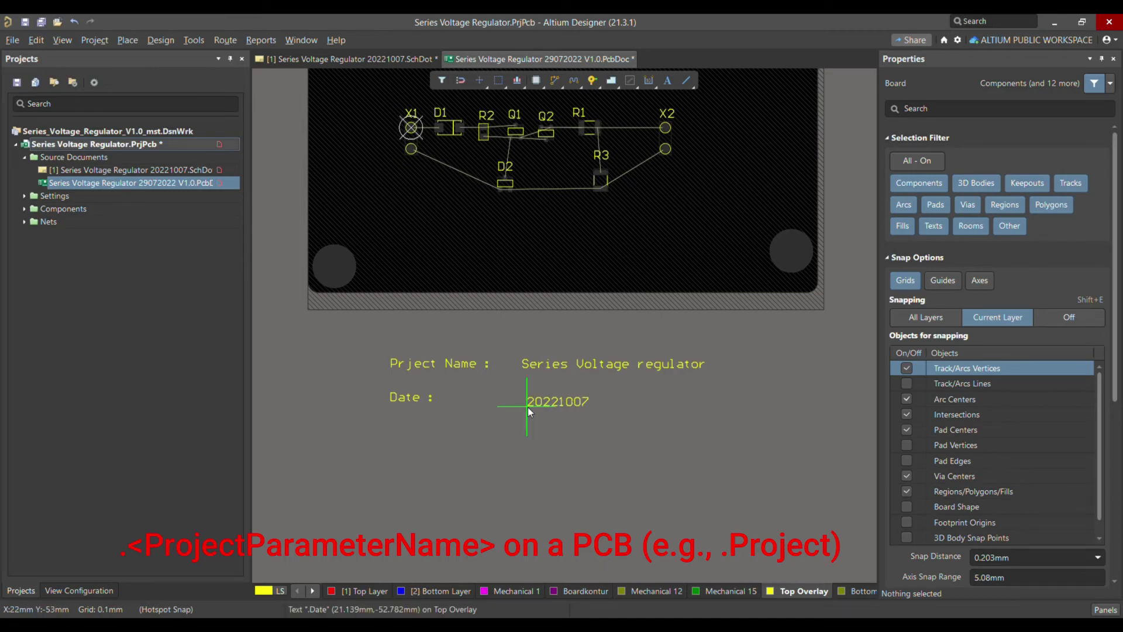
{"action": "scroll", "coordinate": [519, 462], "scroll_direction": "down", "scroll_amount": 1, "text": "ctrl"}
{"action": "scroll", "coordinate": [518, 457], "scroll_direction": "up", "scroll_amount": 2, "text": "ctrl"}
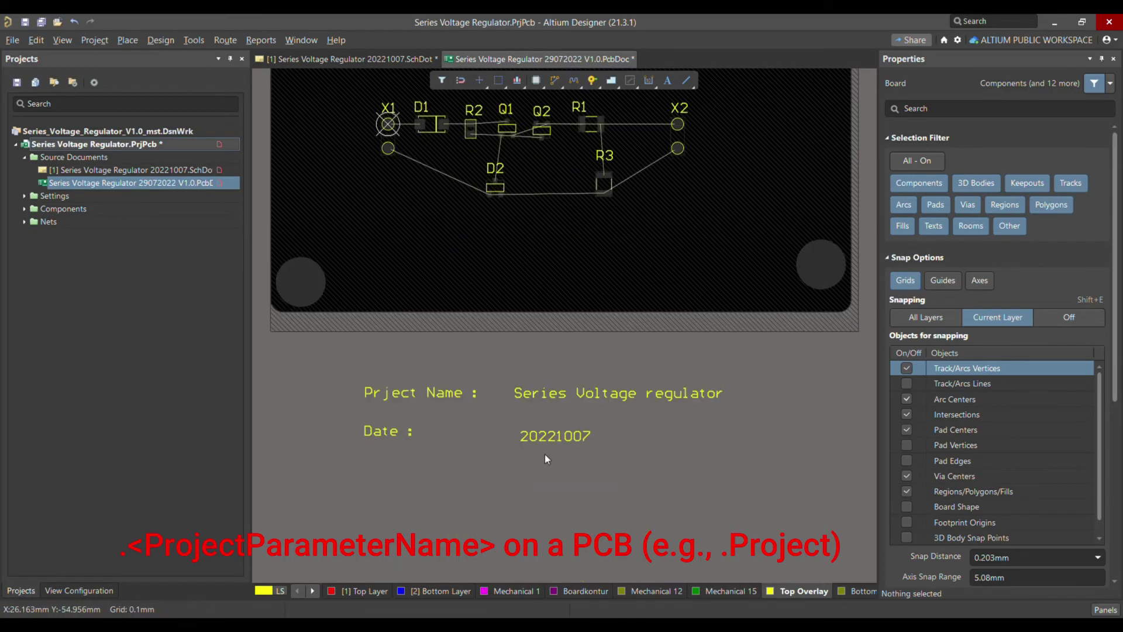
{"action": "scroll", "coordinate": [545, 454], "scroll_direction": "down", "scroll_amount": 3, "text": "ctrl"}
- Save the PCB document, switch to the schematic document and save it too
{"action": "key", "text": "ctrl+s"}
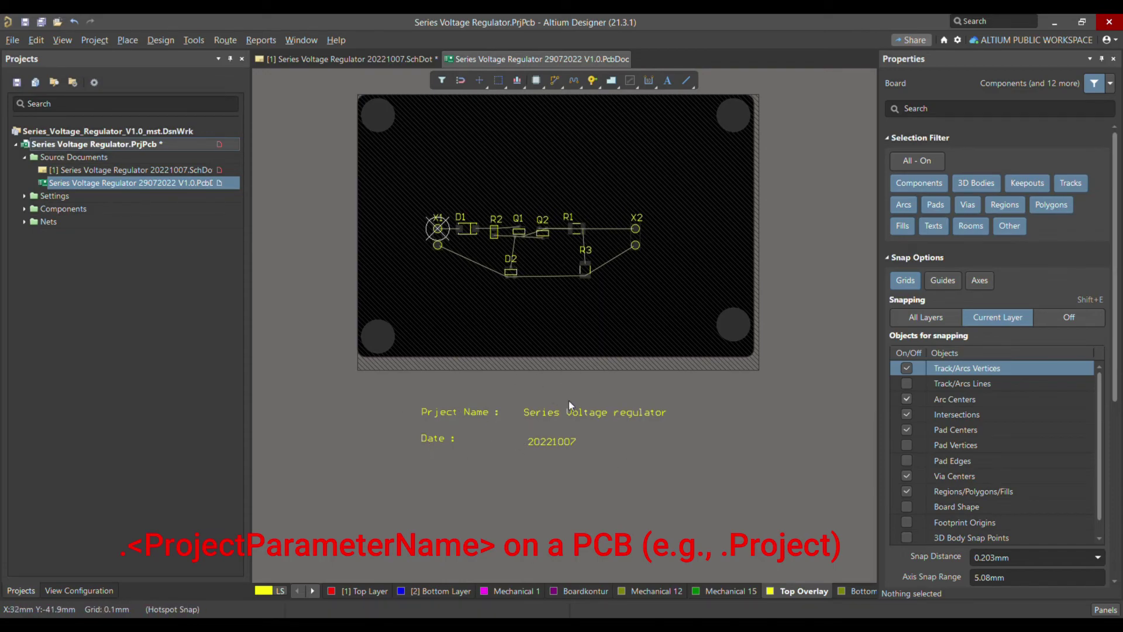
{"action": "left_click", "coordinate": [337, 61]}
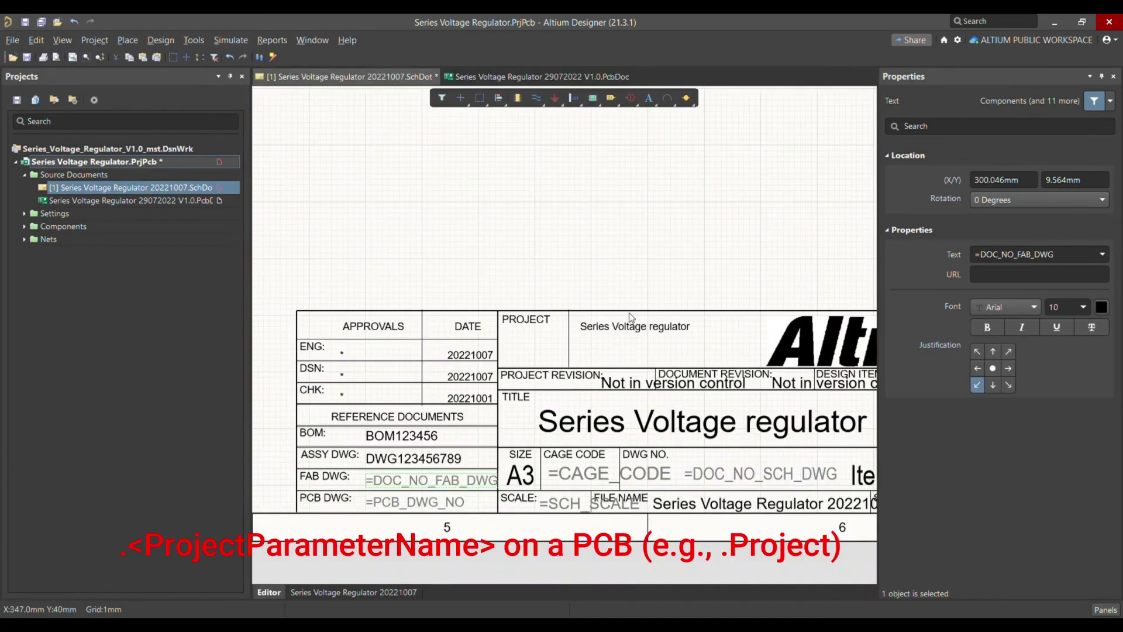
{"action": "scroll", "coordinate": [493, 303], "scroll_direction": "down", "scroll_amount": 3, "text": "ctrl"}
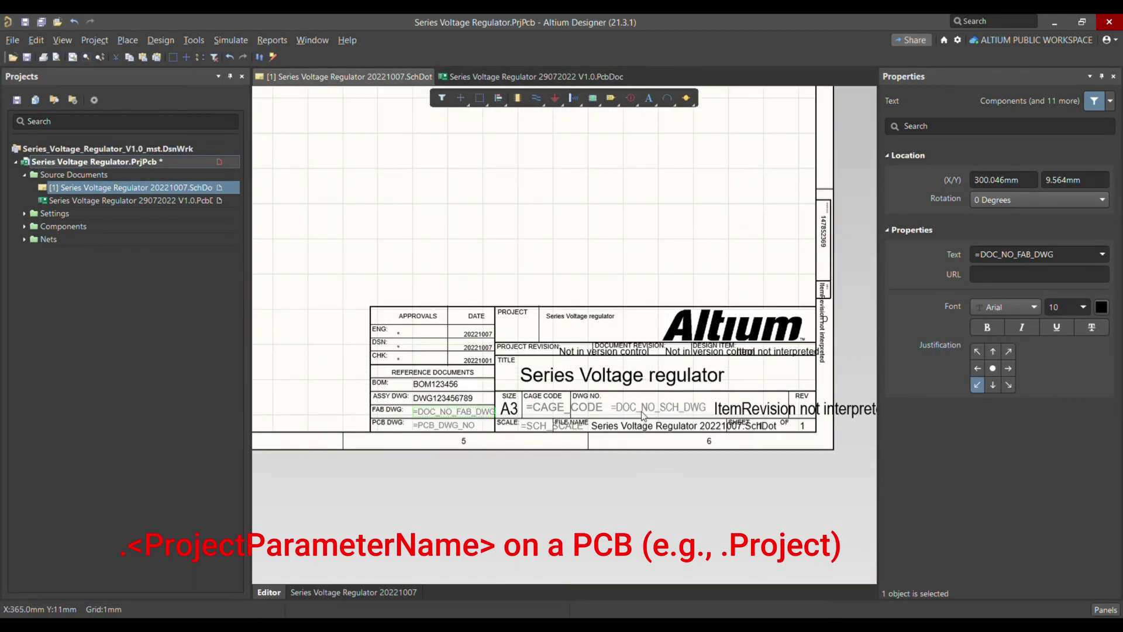
- Inspect the project name value text on the PCB, return to the schematic and review its title block and whole sheet
{"action": "key", "text": "ctrl+Tab"}
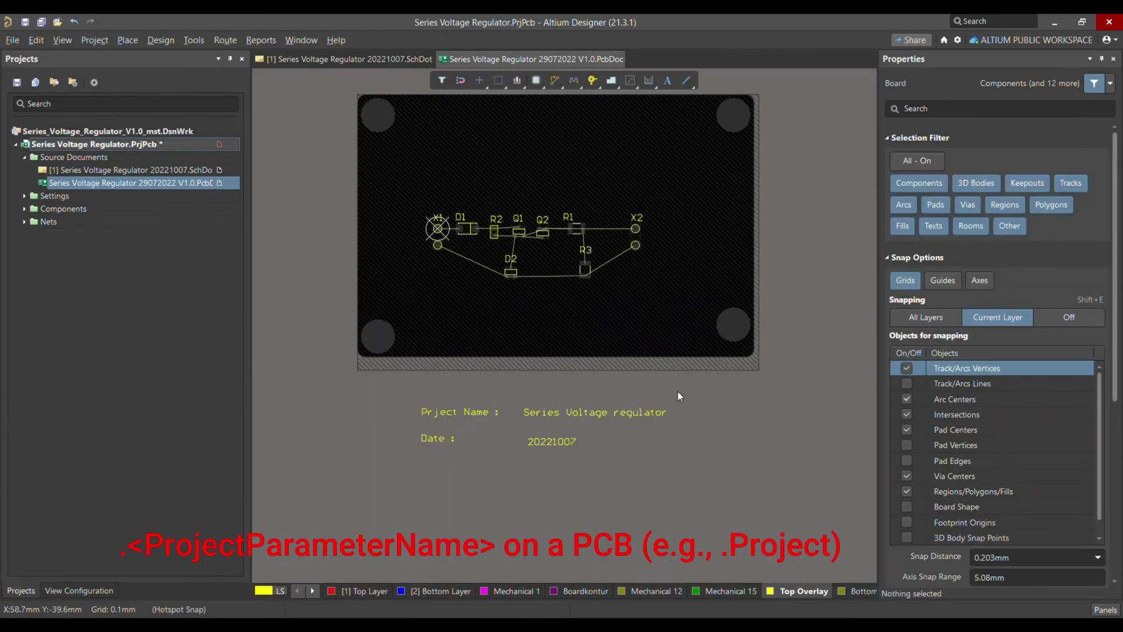
{"action": "double_click", "coordinate": [567, 413]}
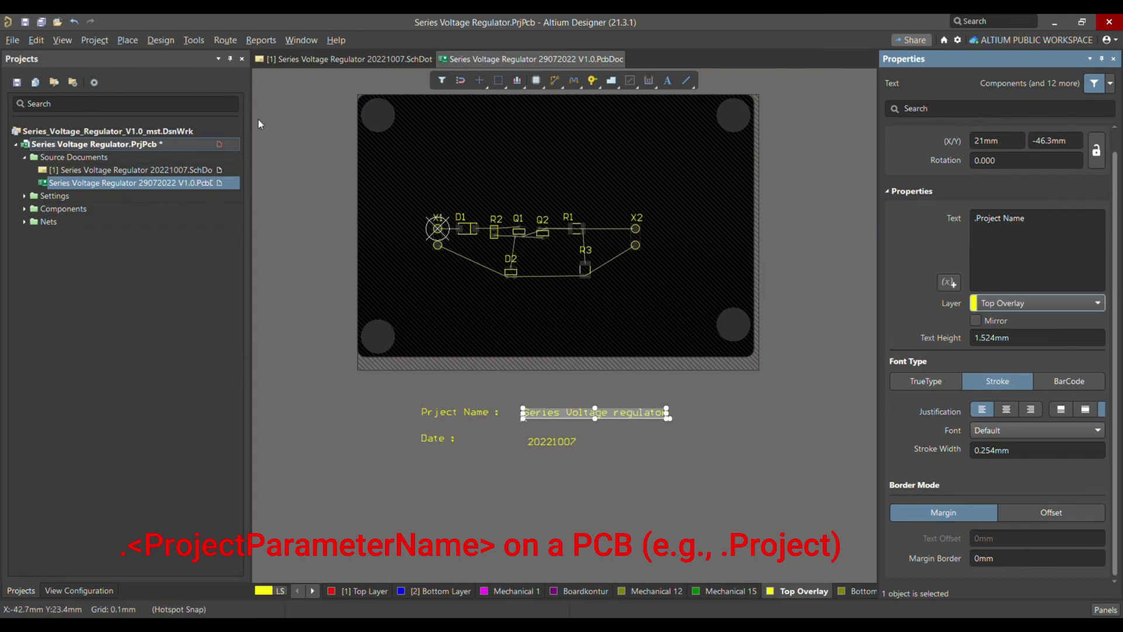
{"action": "left_click", "coordinate": [319, 60]}
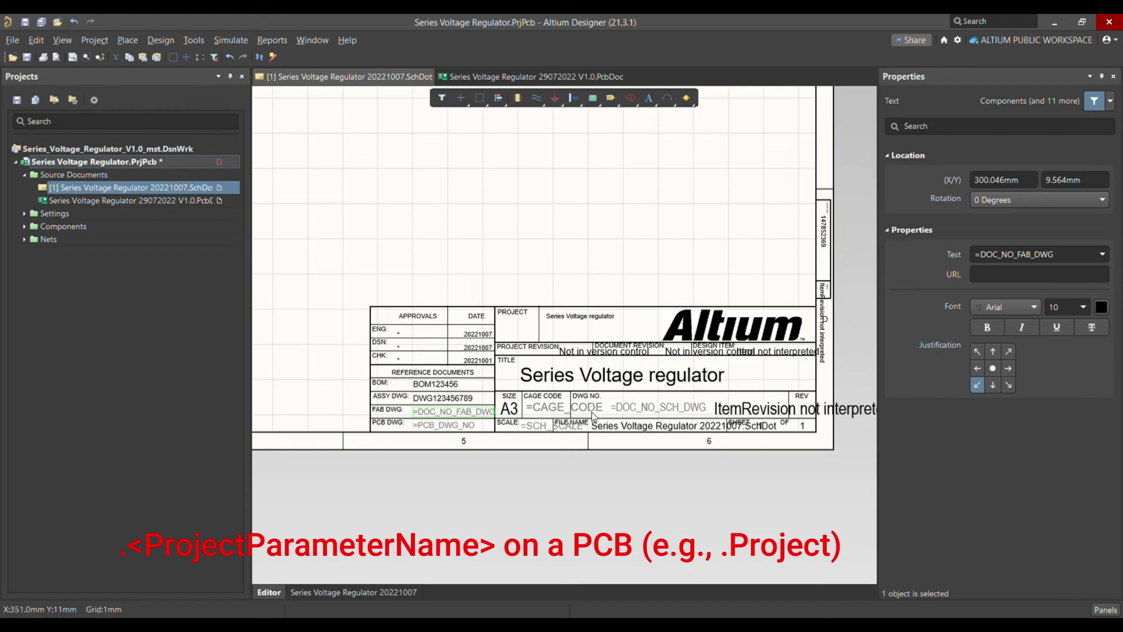
{"action": "left_click", "coordinate": [464, 269]}
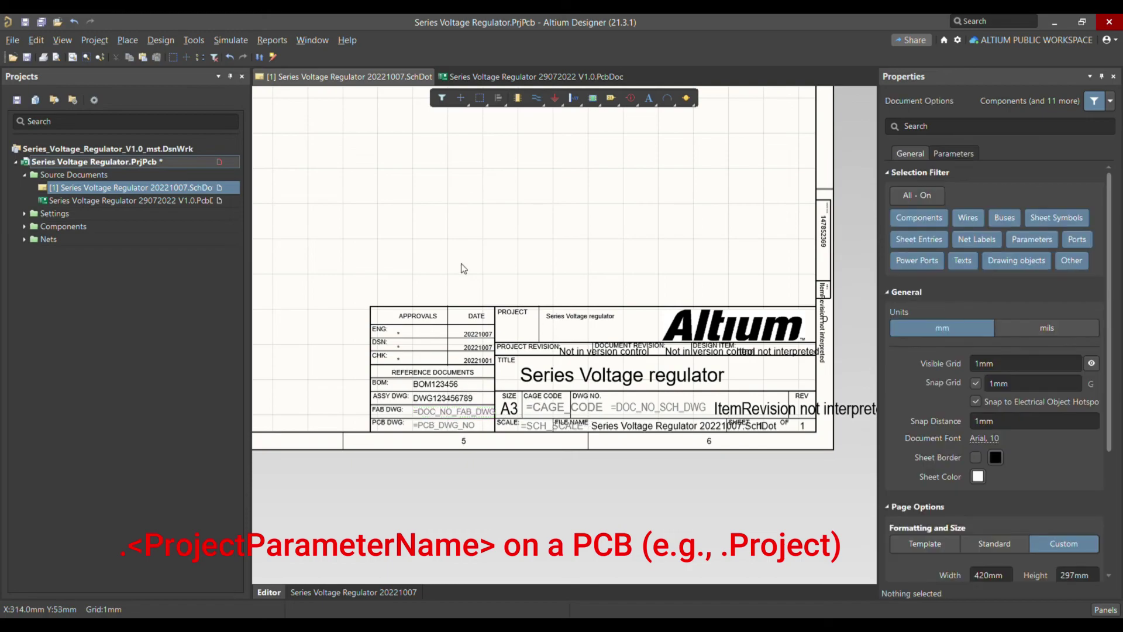
{"action": "scroll", "coordinate": [464, 268], "scroll_direction": "down", "scroll_amount": 5, "text": "ctrl"}
{"action": "scroll", "coordinate": [552, 349], "scroll_direction": "up", "scroll_amount": 5, "text": "ctrl"}
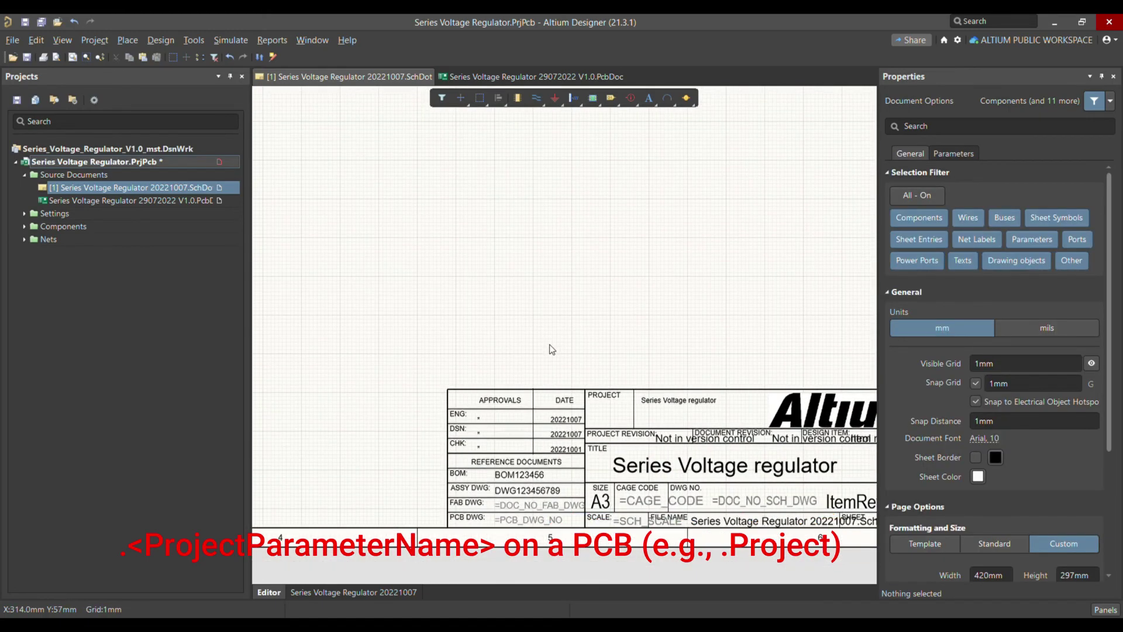
{"action": "scroll", "coordinate": [552, 349], "scroll_direction": "down", "scroll_amount": 2}
{"action": "scroll", "coordinate": [639, 404], "scroll_direction": "right", "scroll_amount": 3, "text": "shift"}
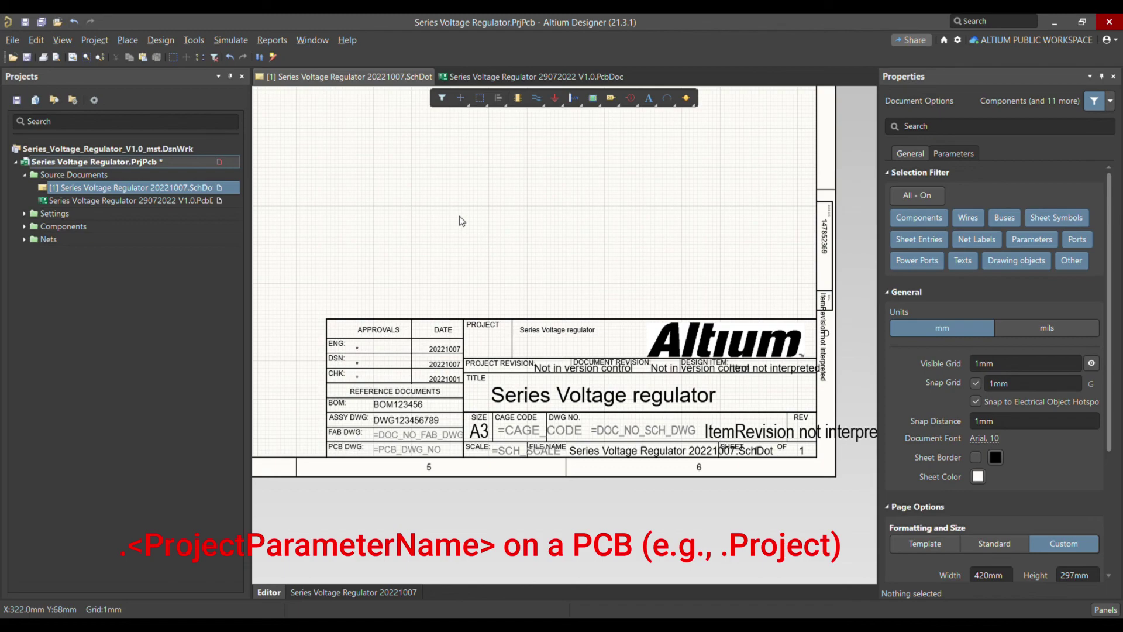
{"action": "key", "text": "ctrl+Page_Down"}
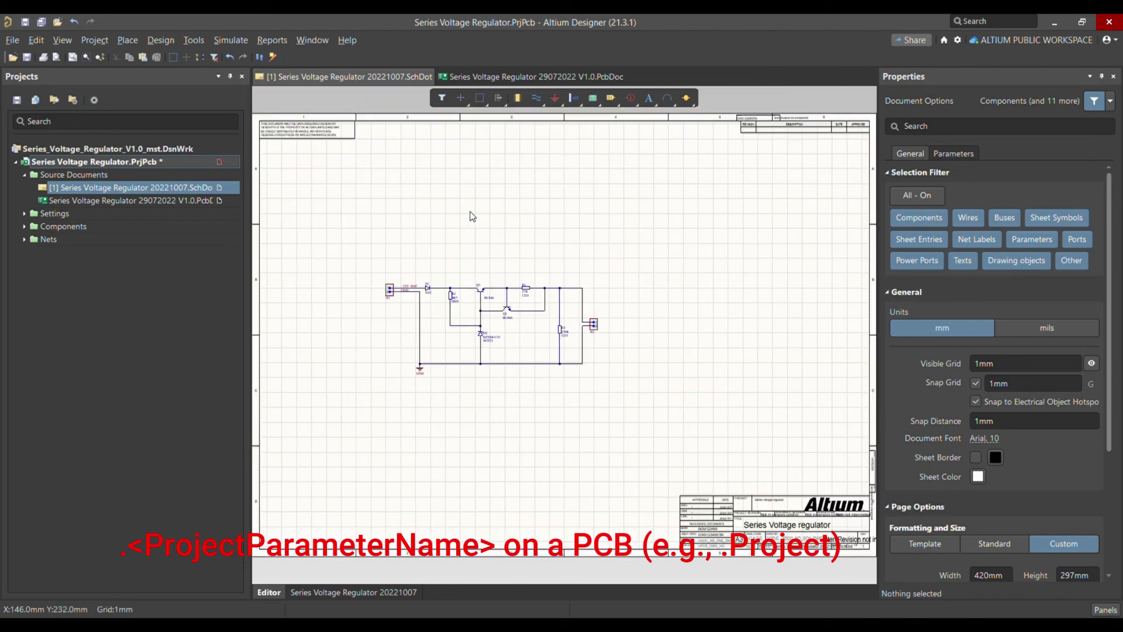